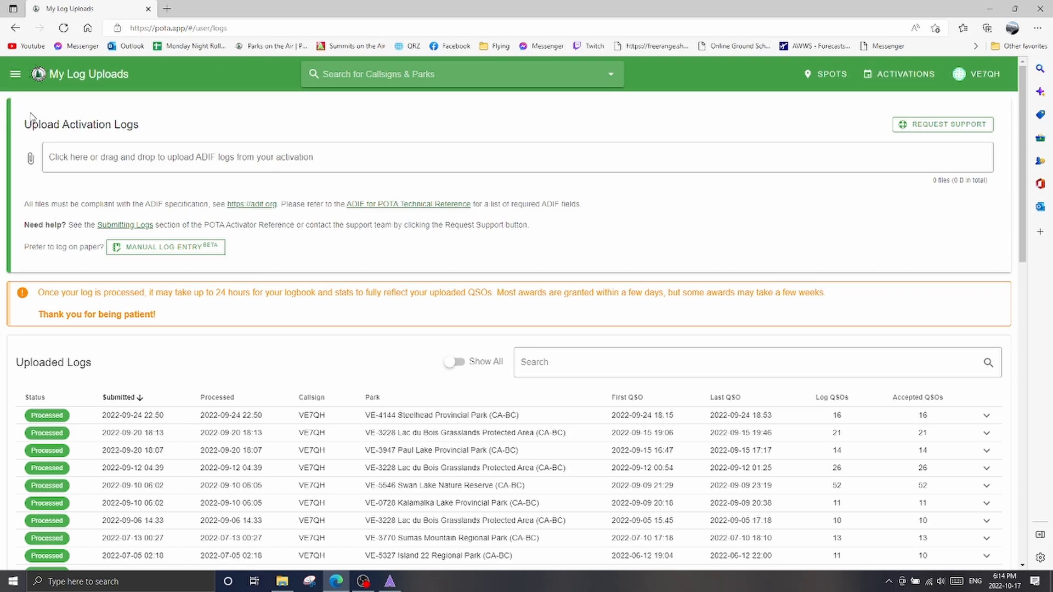
# Open the active spots page and return to the My Log Uploads page
pyautogui.click(16, 73)
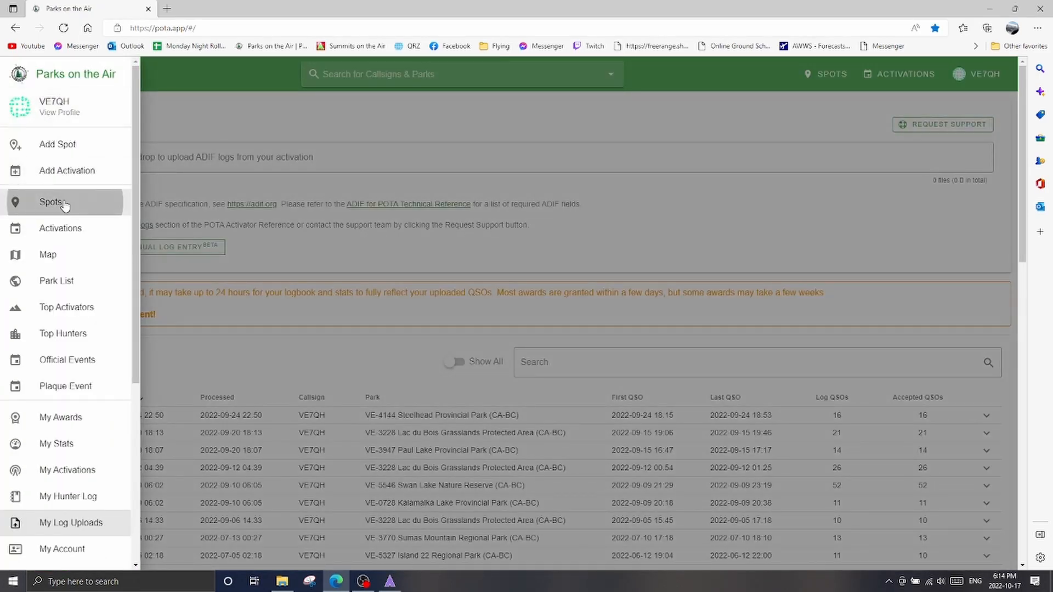
pyautogui.click(61, 202)
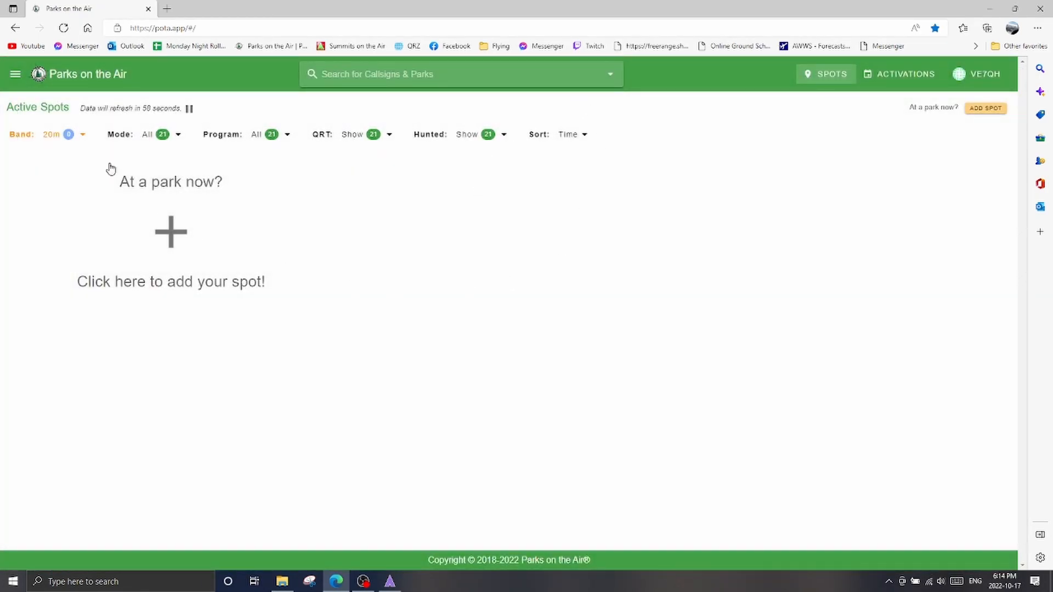
pyautogui.click(15, 74)
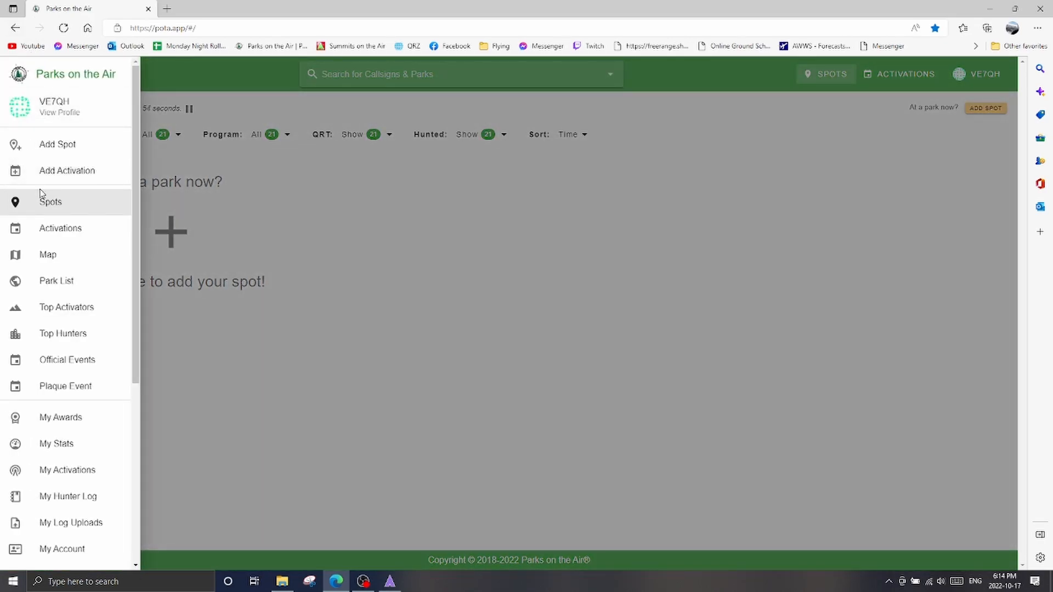
pyautogui.scroll(-4, 41, 192)
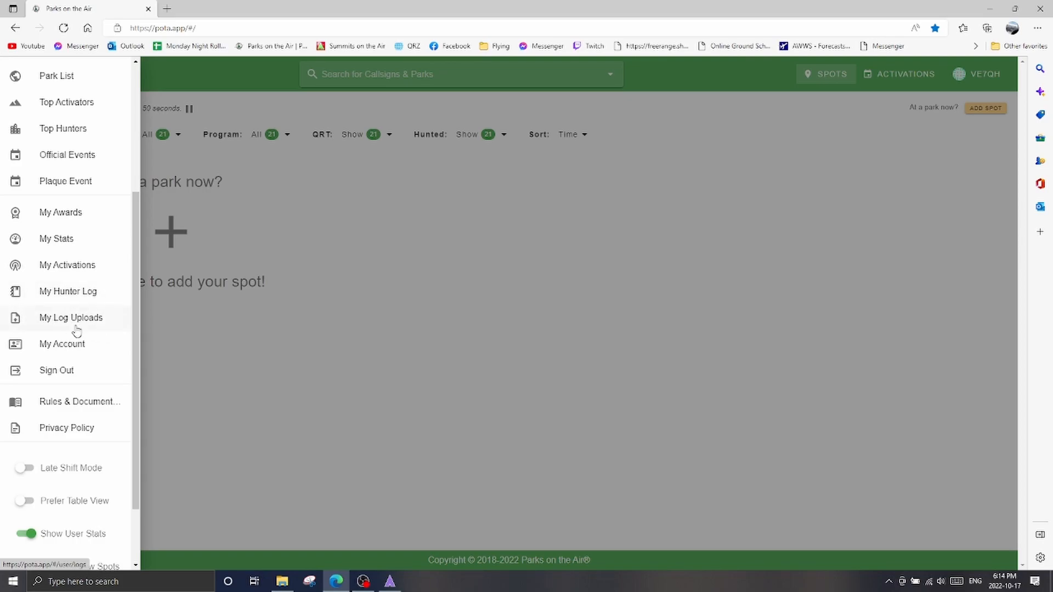
pyautogui.click(52, 322)
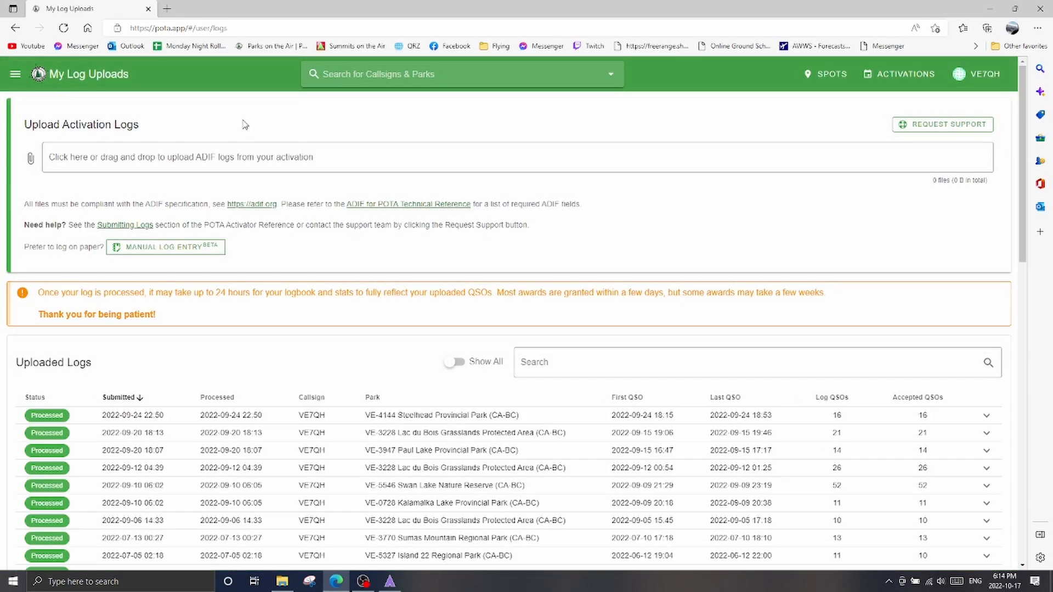
# Look through the full list of uploaded activation logs and return to the upload area
pyautogui.scroll(-15, 276, 338)
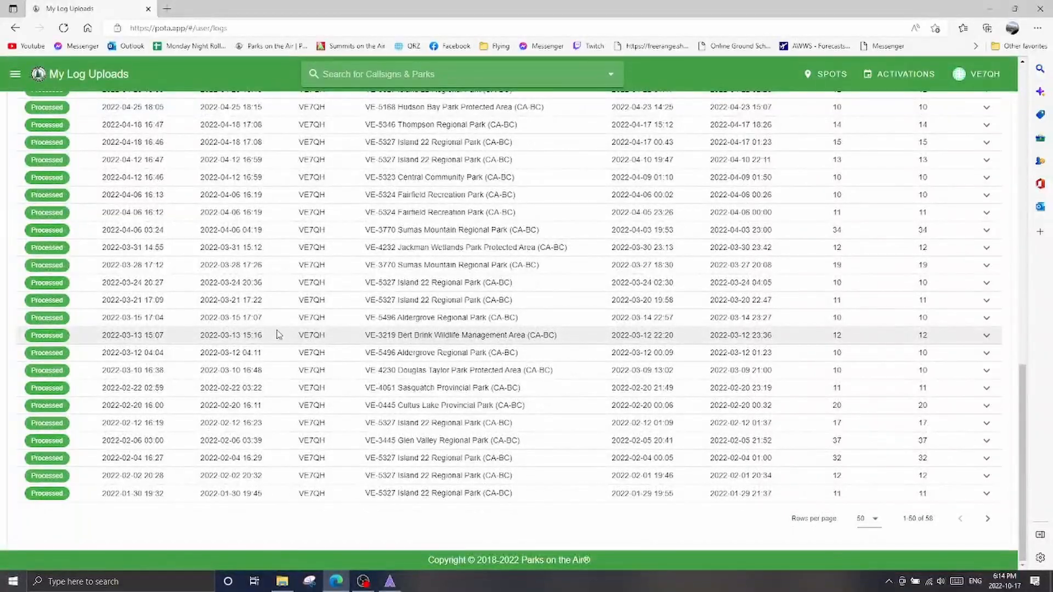
pyautogui.scroll(4, 240, 447)
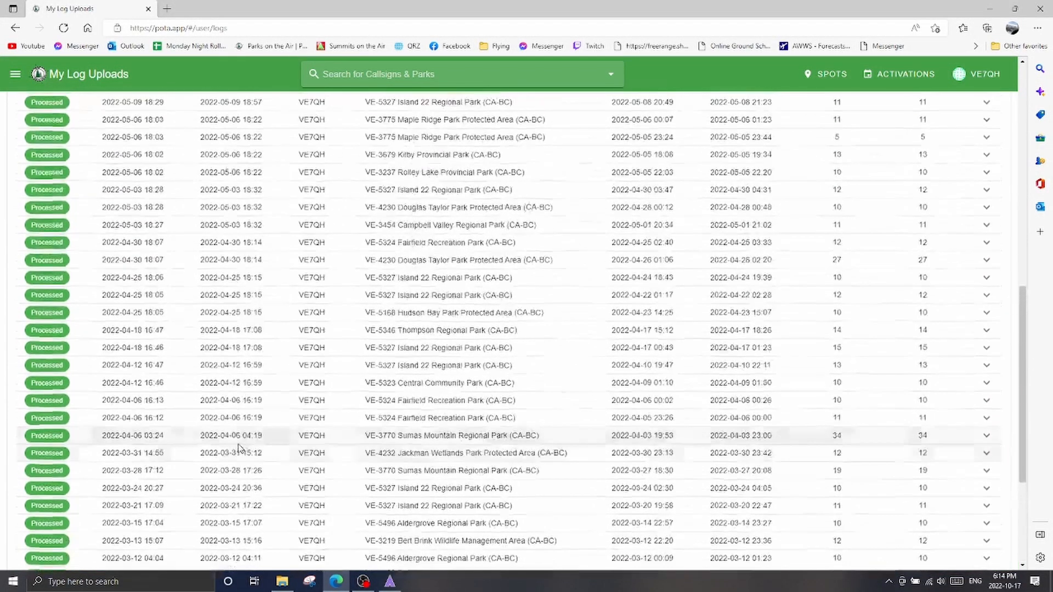
pyautogui.scroll(3, 240, 447)
pyautogui.scroll(-6, 393, 301)
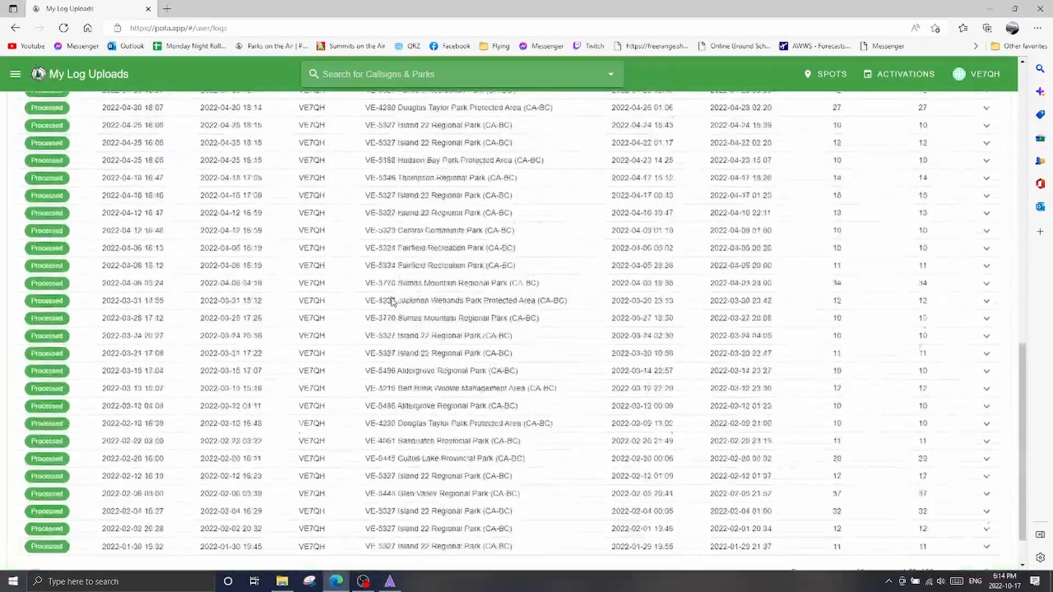
pyautogui.scroll(12, 393, 301)
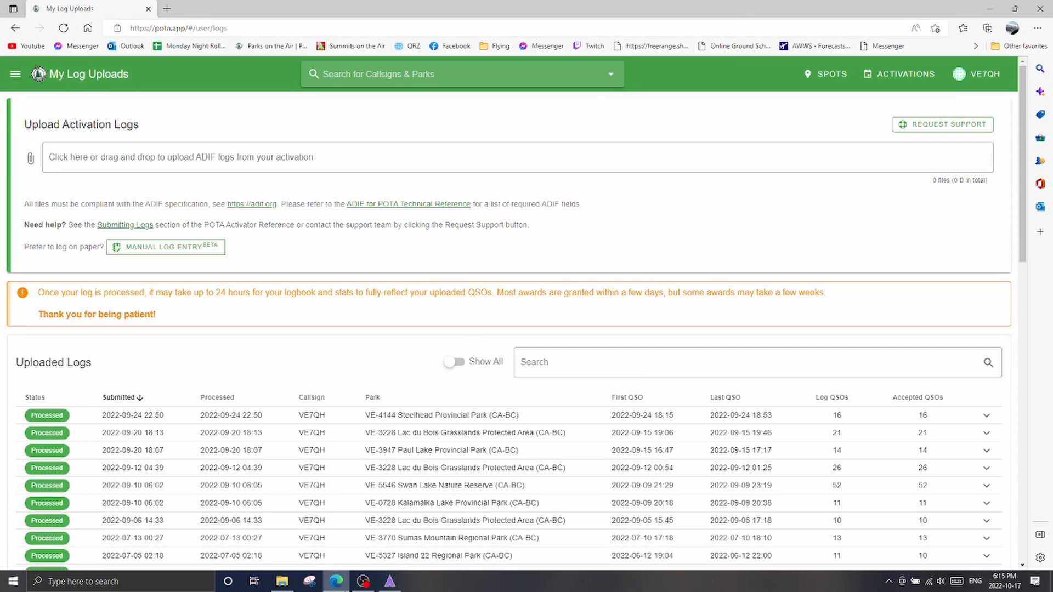
# View the NOT POSTED folder in File Explorer and the VE-3407 log in ADIFMaster, minimizing each window
pyautogui.click(291, 584)
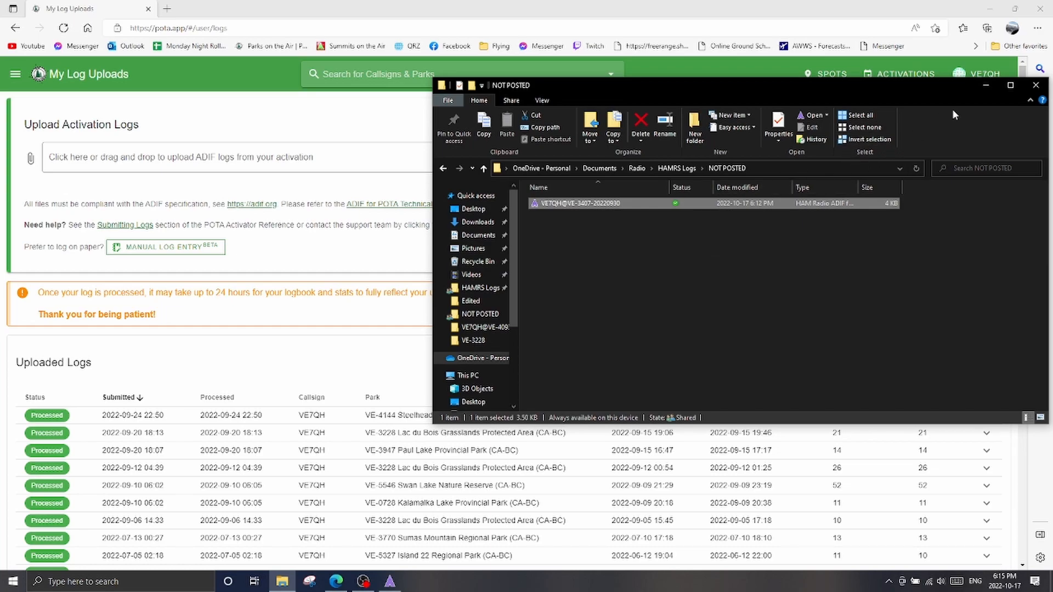
pyautogui.click(992, 86)
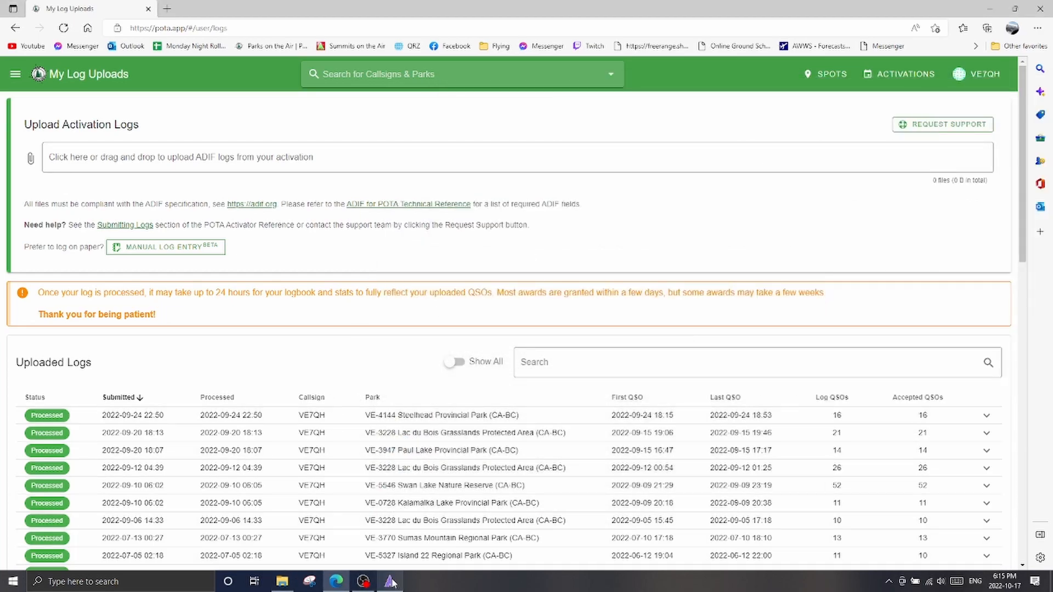
pyautogui.click(392, 583)
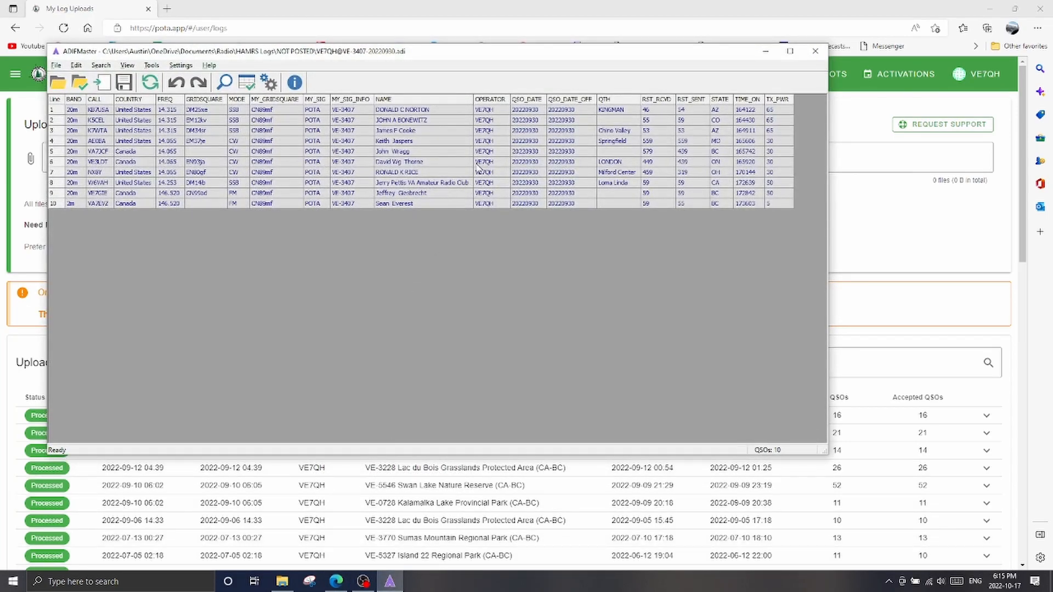
pyautogui.click(766, 51)
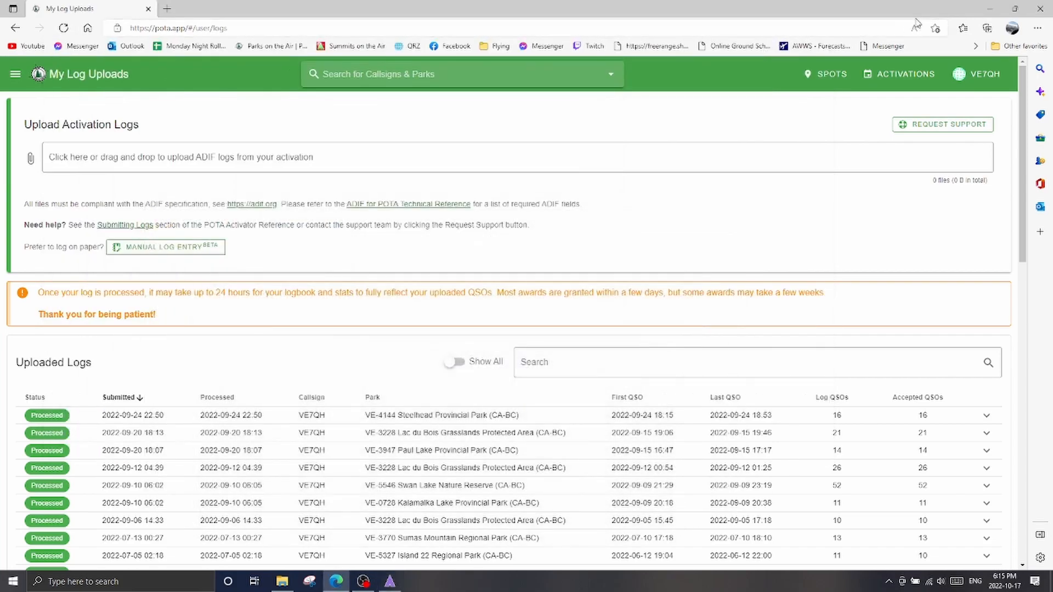
# Launch HAMRS from the desktop and dismiss its update notice
pyautogui.click(990, 8)
pyautogui.doubleClick(470, 197)
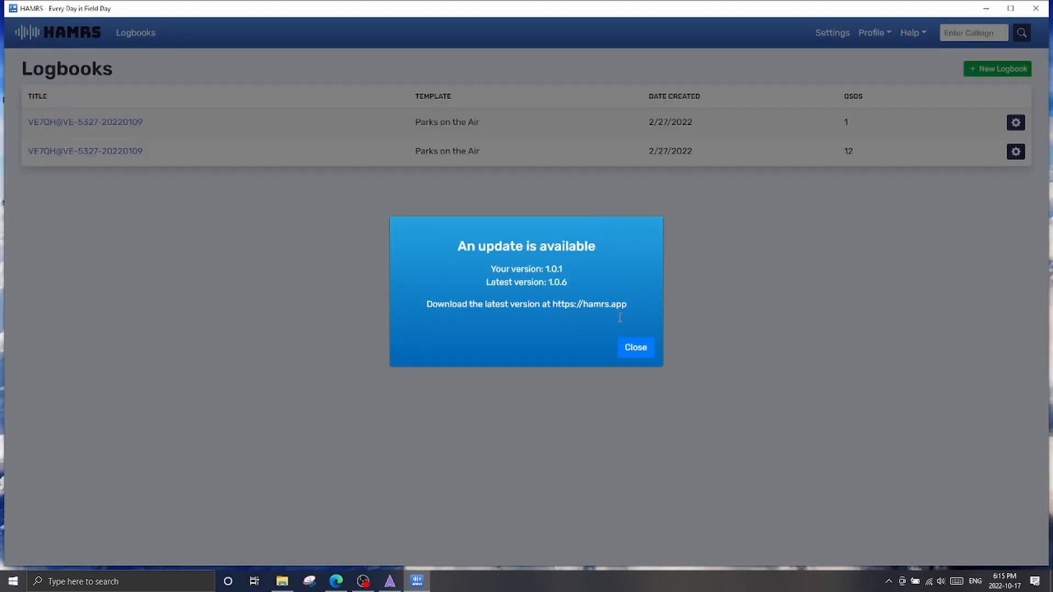
pyautogui.click(633, 348)
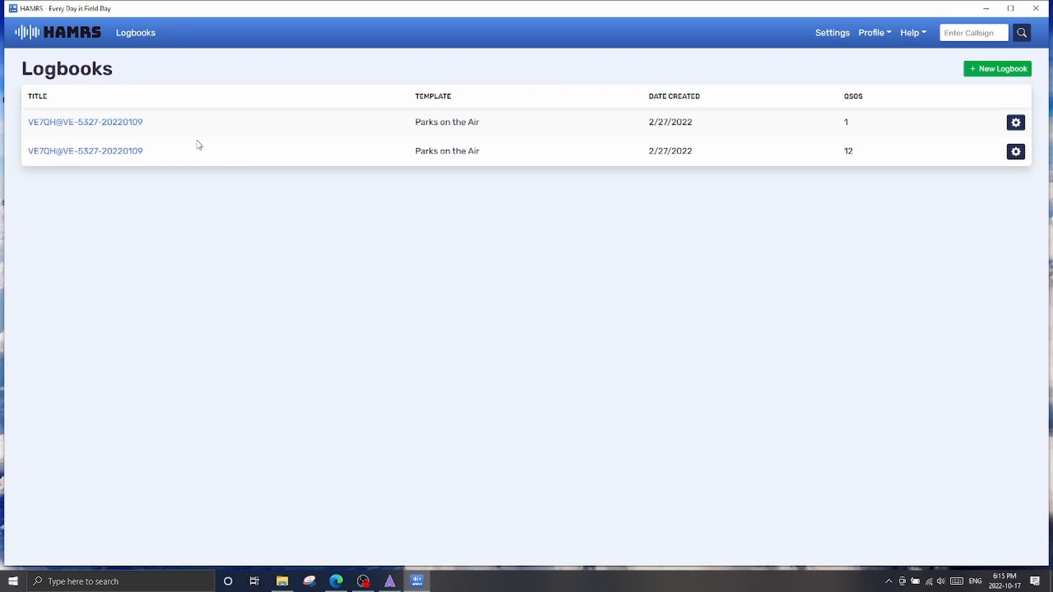
# Open the VE-5327 logbook with 12 QSOs, review its entries and return to the logbook list
pyautogui.click(109, 156)
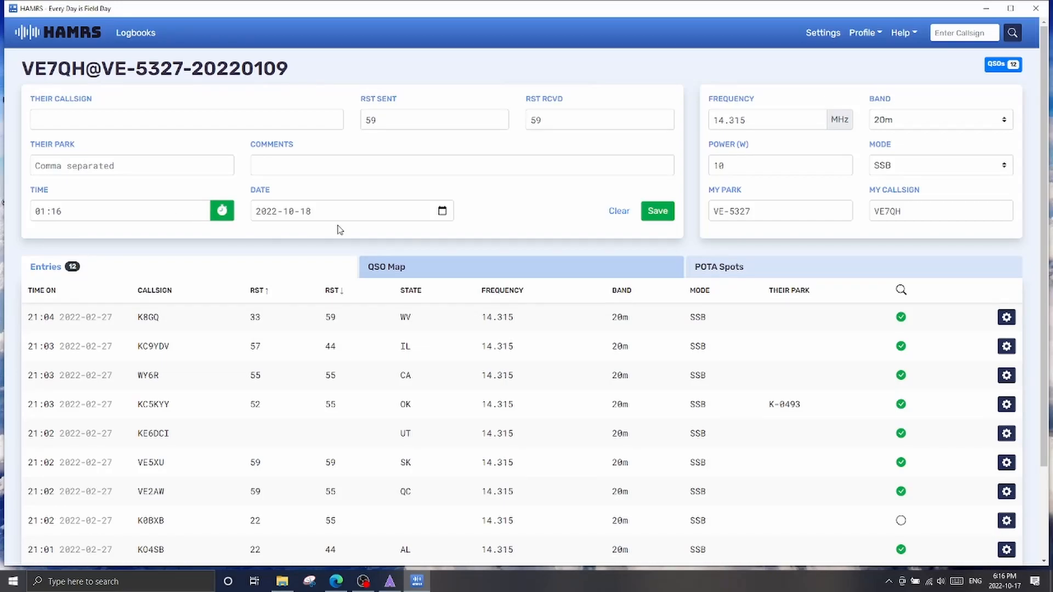
pyautogui.scroll(-2, 348, 227)
pyautogui.scroll(2, 351, 226)
pyautogui.click(118, 39)
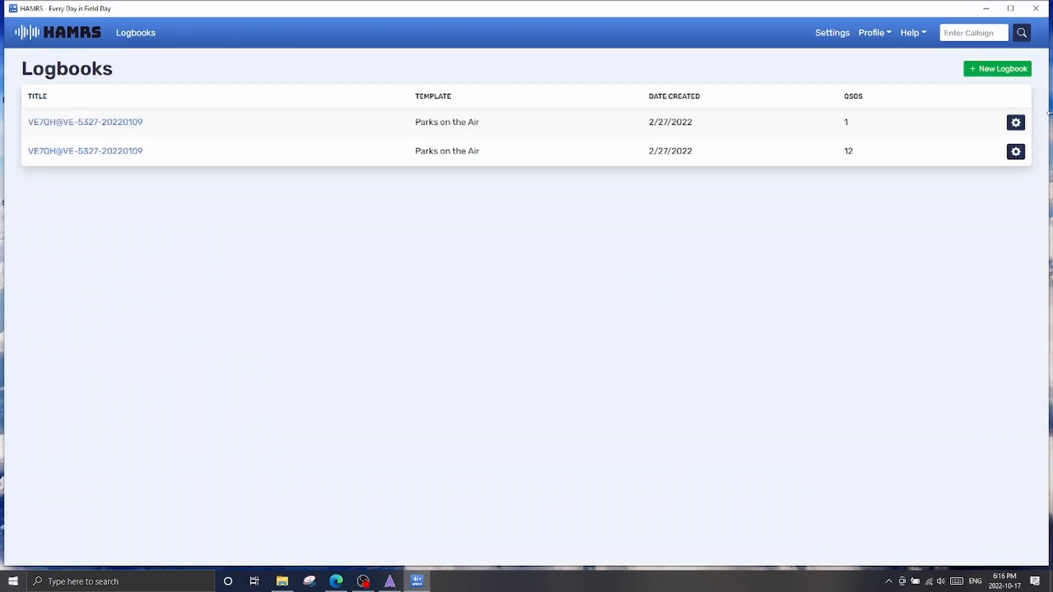
# Bring up the .ADI export for the VE-5327 logbook with 12 QSOs and cancel the save
pyautogui.click(1016, 153)
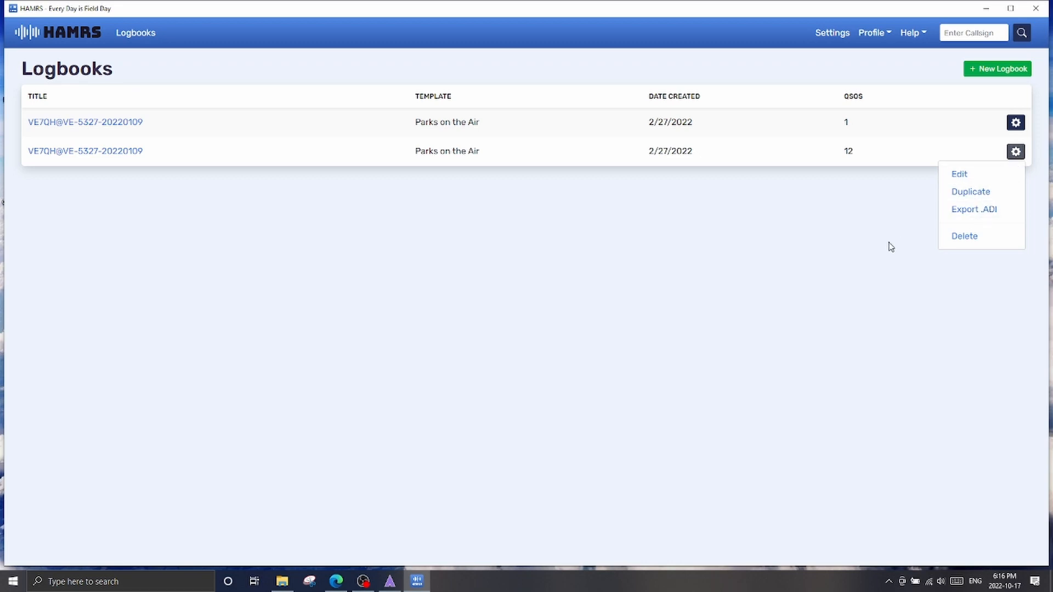
pyautogui.click(894, 216)
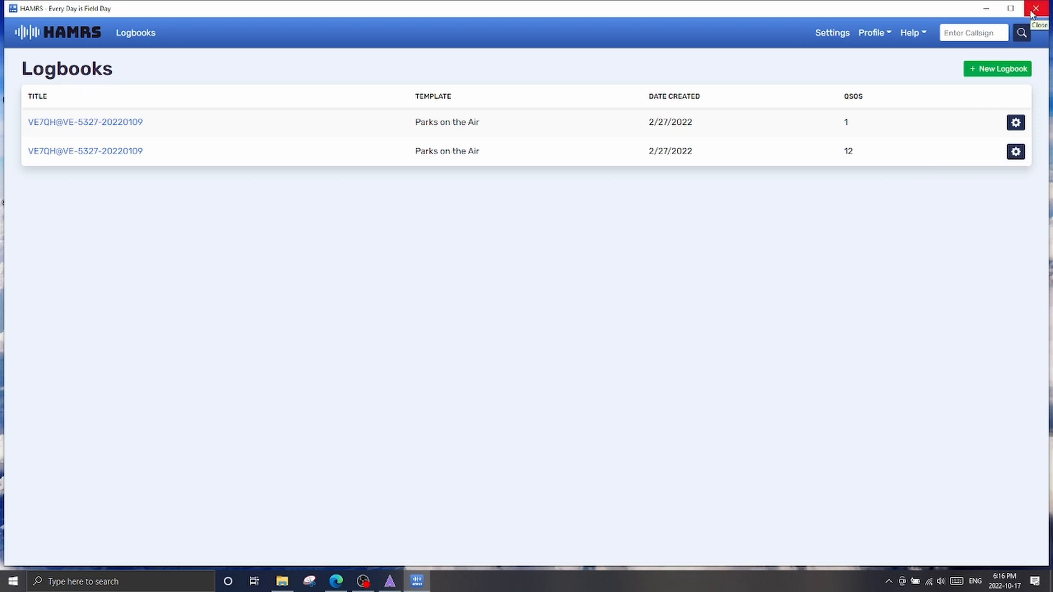
pyautogui.click(1015, 152)
pyautogui.click(974, 213)
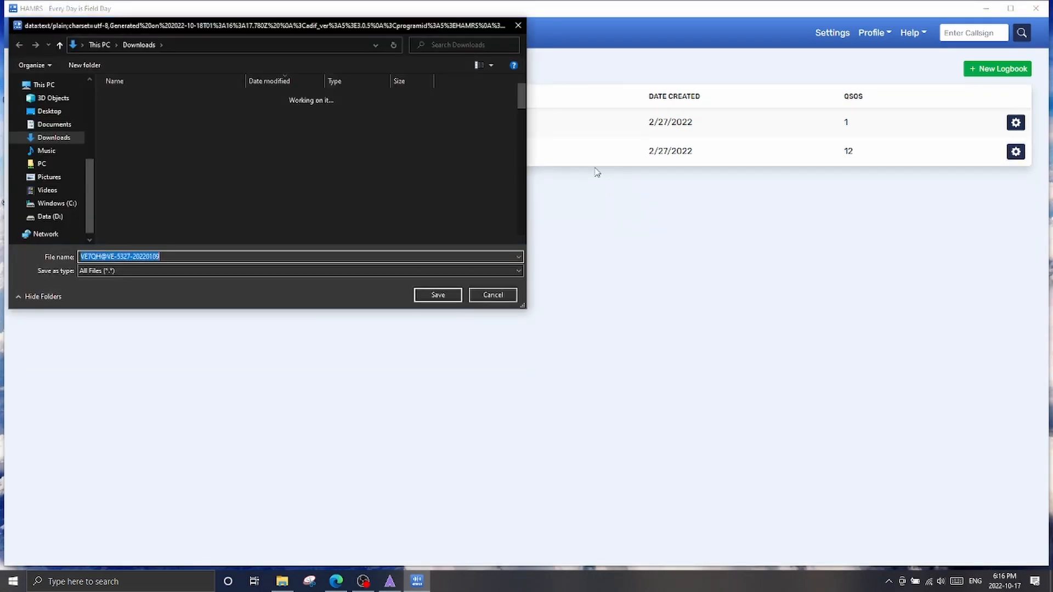
pyautogui.click(488, 299)
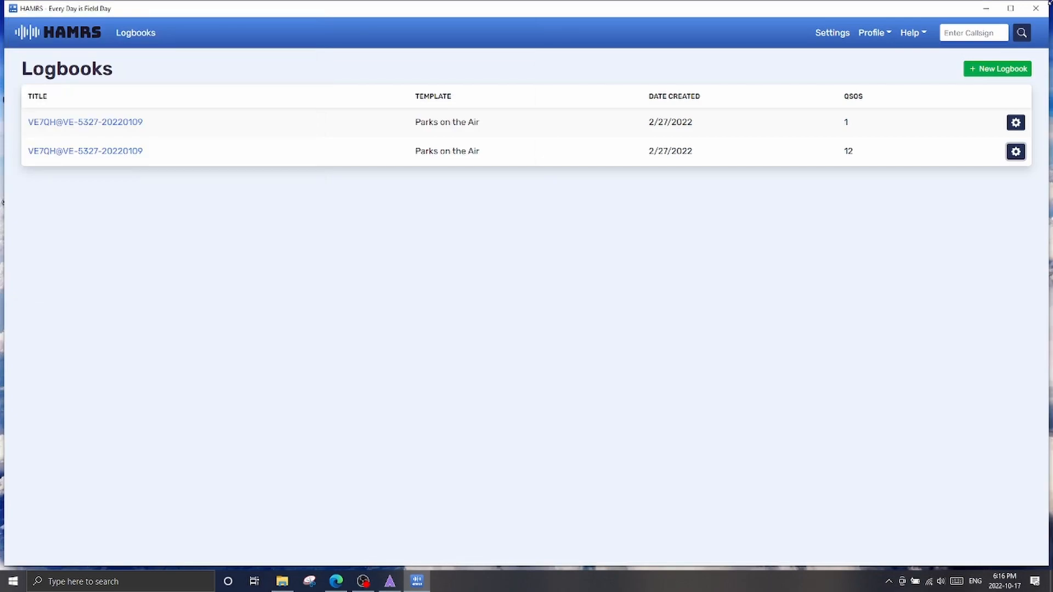
# Close HAMRS and switch to the NOT POSTED folder in File Explorer, maximizing its window
pyautogui.click(1036, 8)
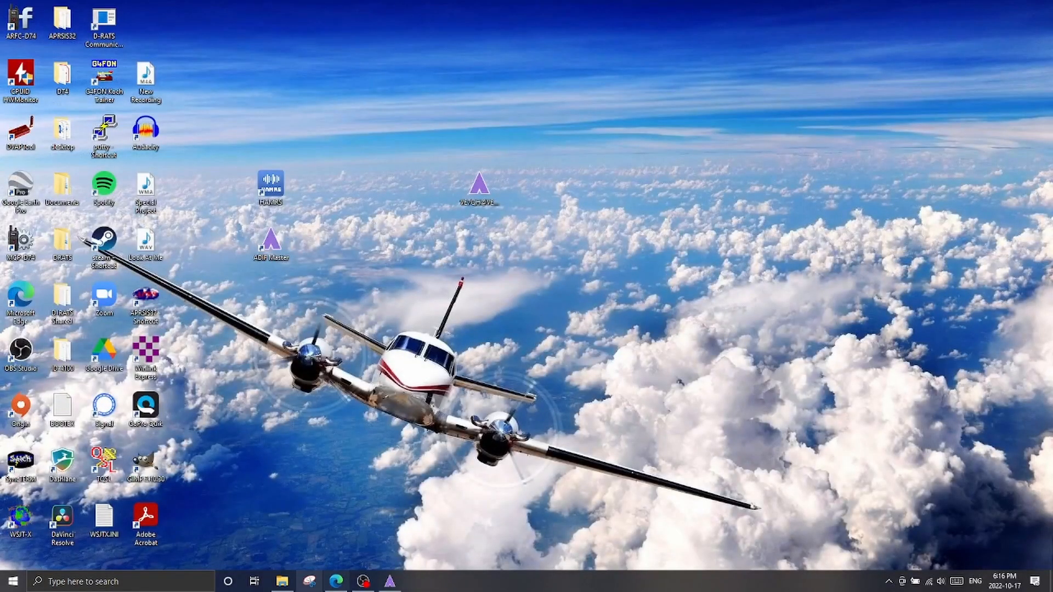
pyautogui.click(282, 581)
pyautogui.click(1010, 86)
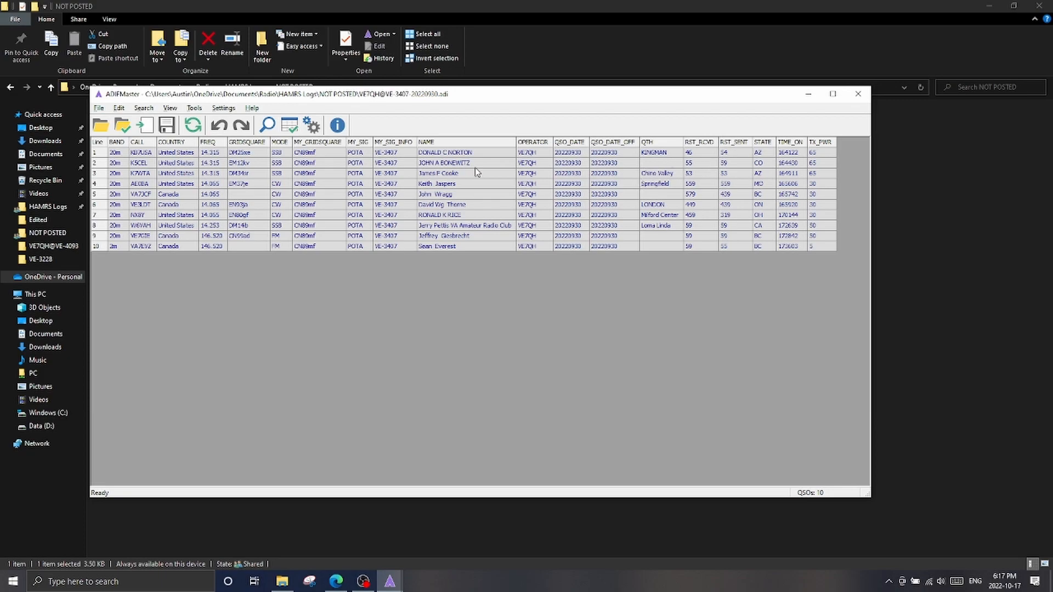
# Set the BAND value of the QSO on line 9 of the VE-3407 log to 2m in ADIFMaster
pyautogui.click(115, 237)
pyautogui.write('2M')
pyautogui.press('Return')
pyautogui.click(118, 236)
pyautogui.press('Return')
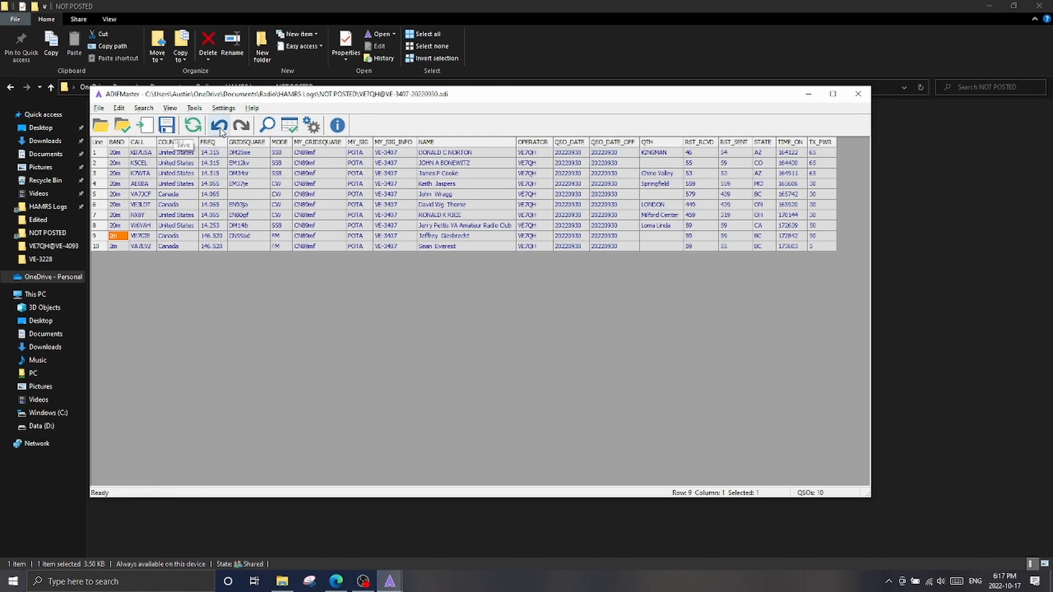
# Run the QSO check on the VE-3407 log, save the file and close ADIFMaster
pyautogui.click(289, 126)
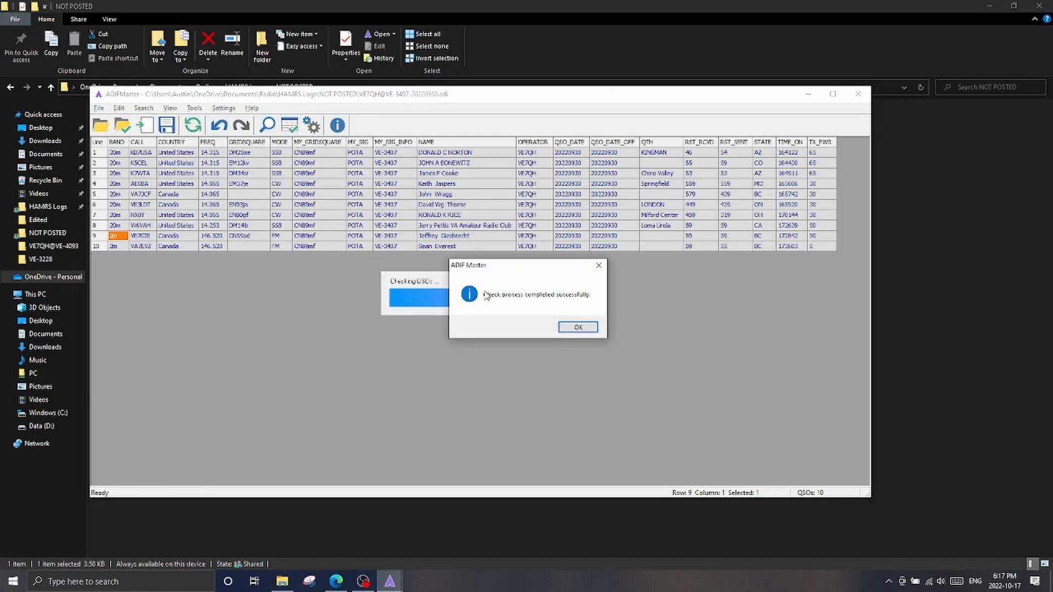
pyautogui.click(577, 328)
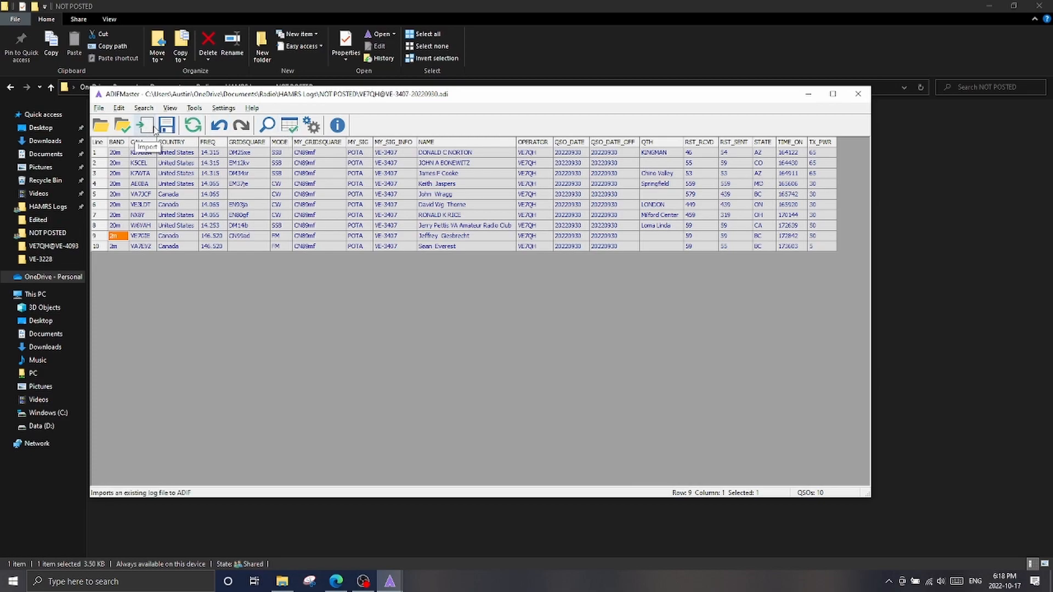
pyautogui.click(167, 126)
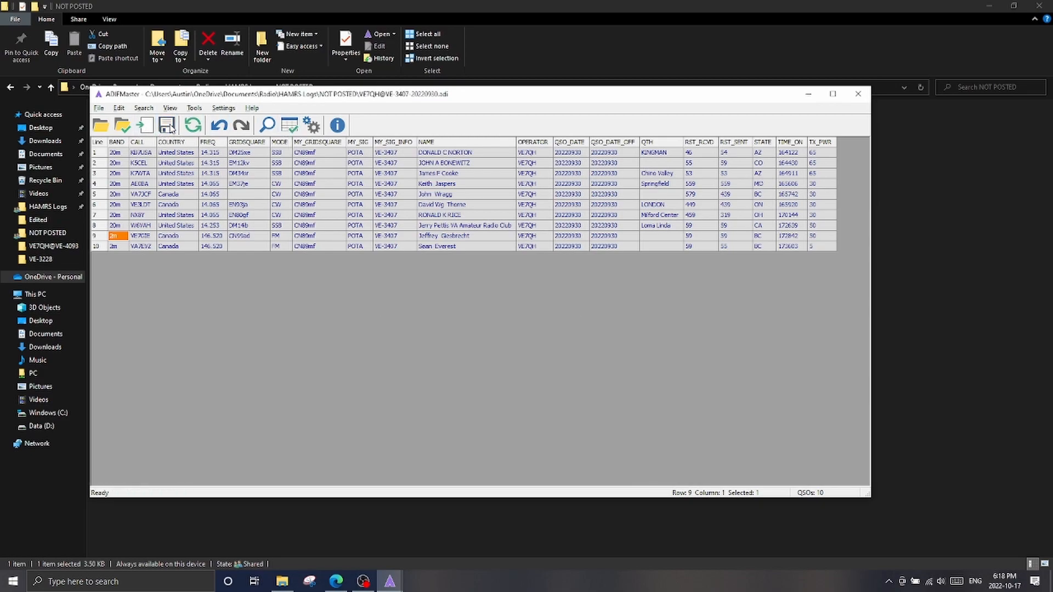
pyautogui.click(858, 94)
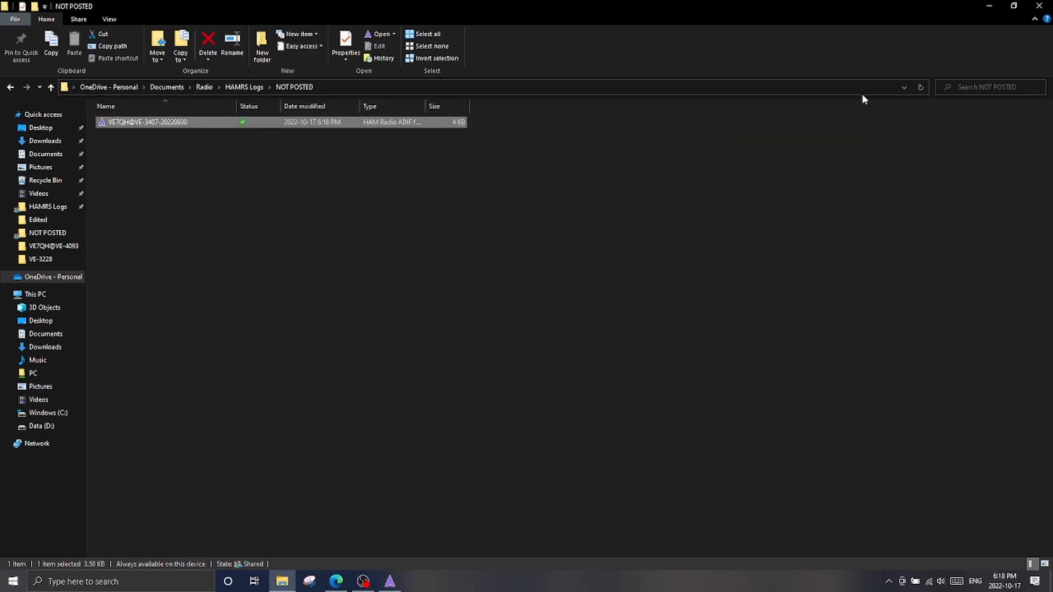
# Switch to the Edge browser and attach the VE-3407 ADIF log of 20220930 from the HAMRS Logs NOT POSTED folder
pyautogui.click(986, 5)
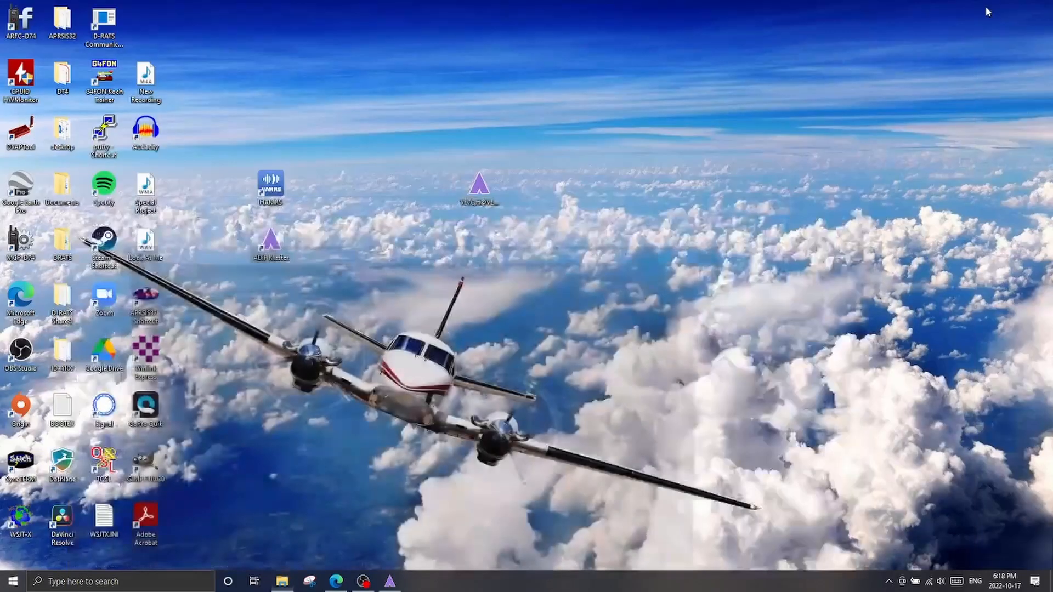
pyautogui.click(336, 580)
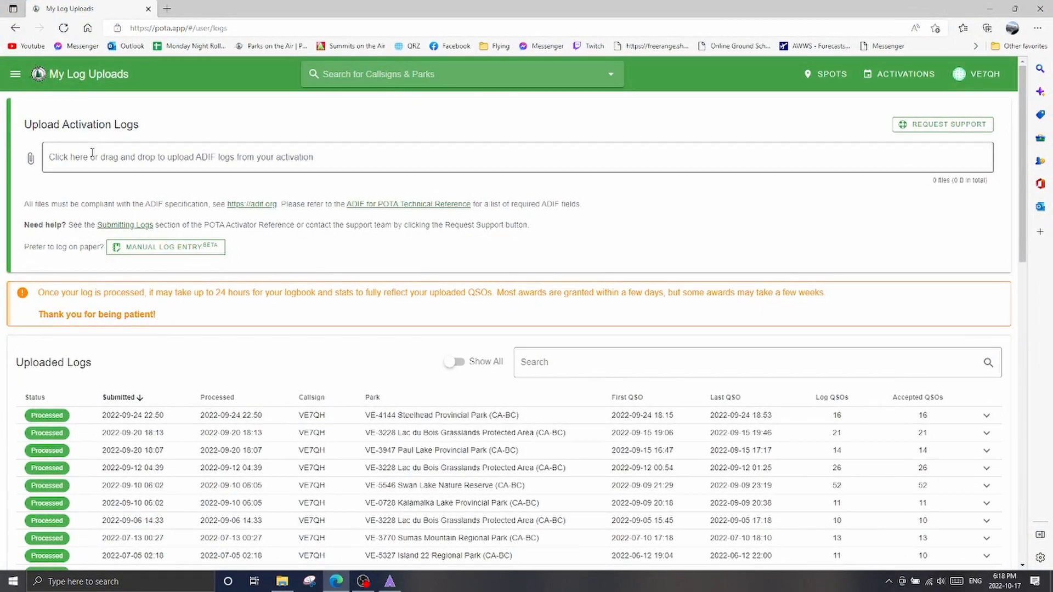
pyautogui.click(66, 155)
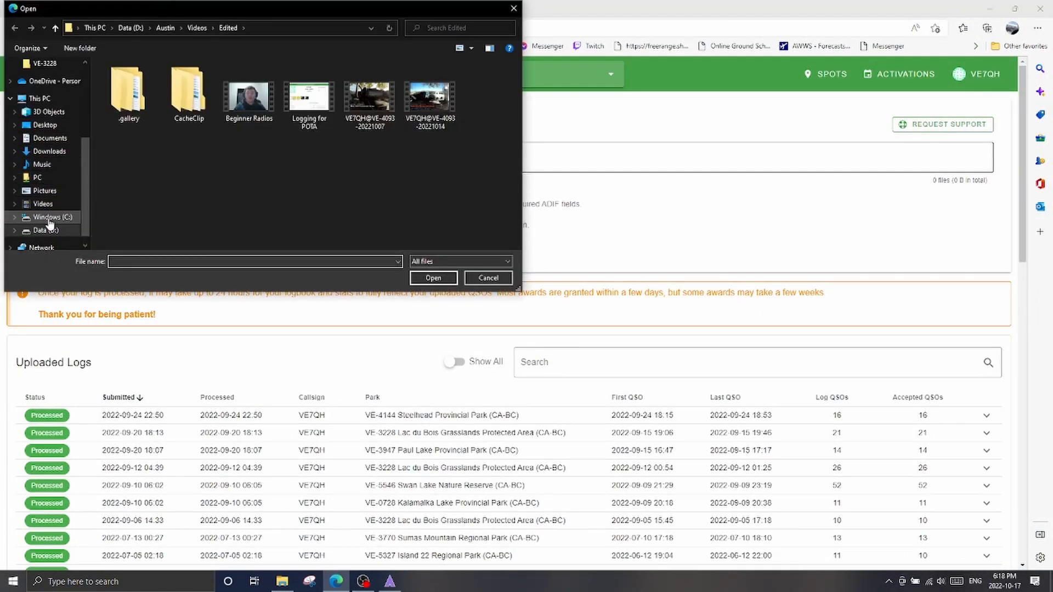
pyautogui.scroll(-1, 58, 205)
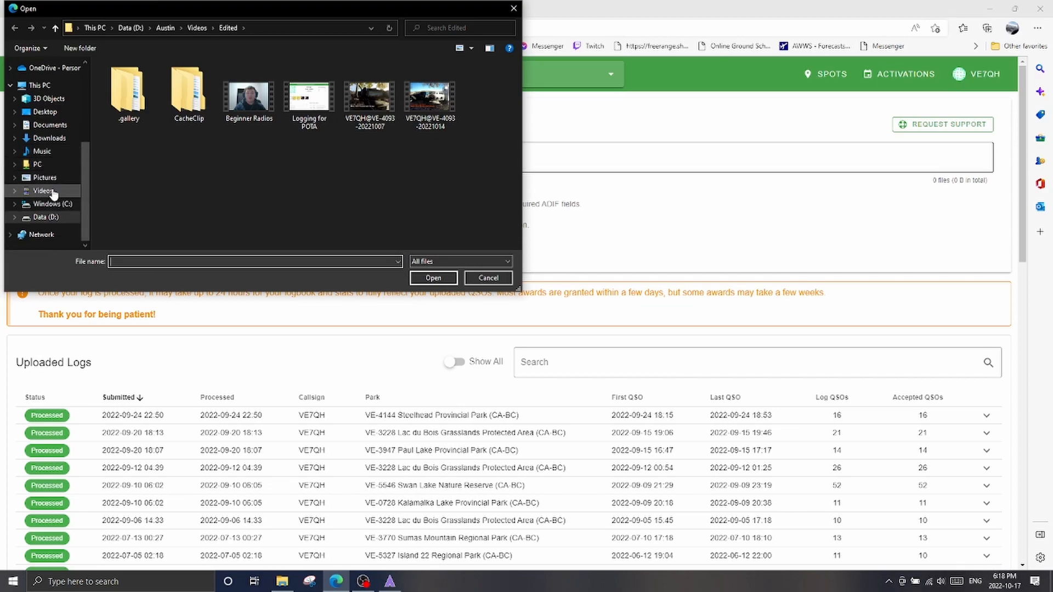
pyautogui.scroll(2, 53, 195)
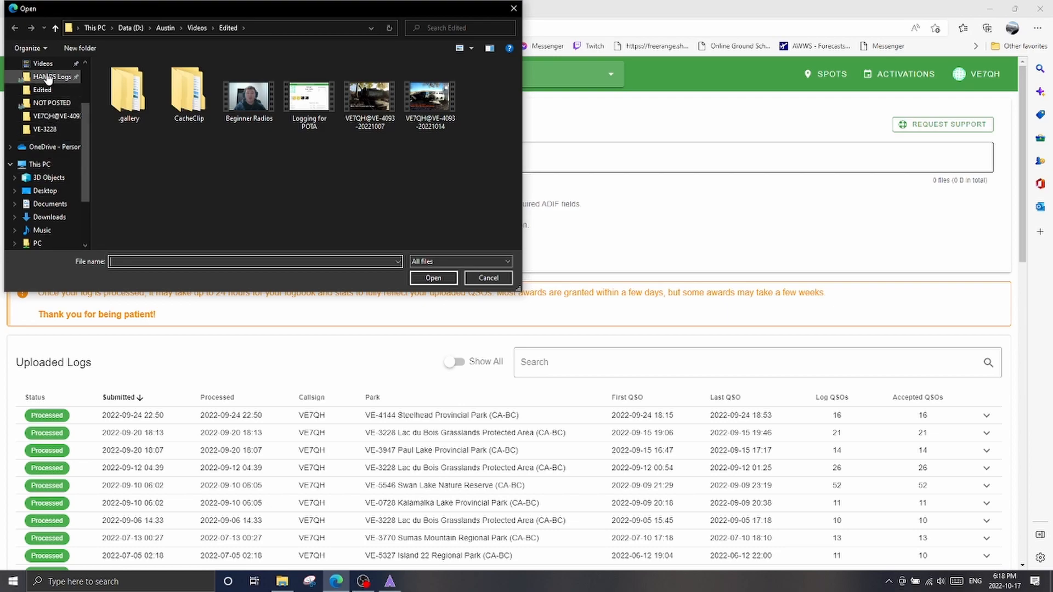
pyautogui.click(48, 79)
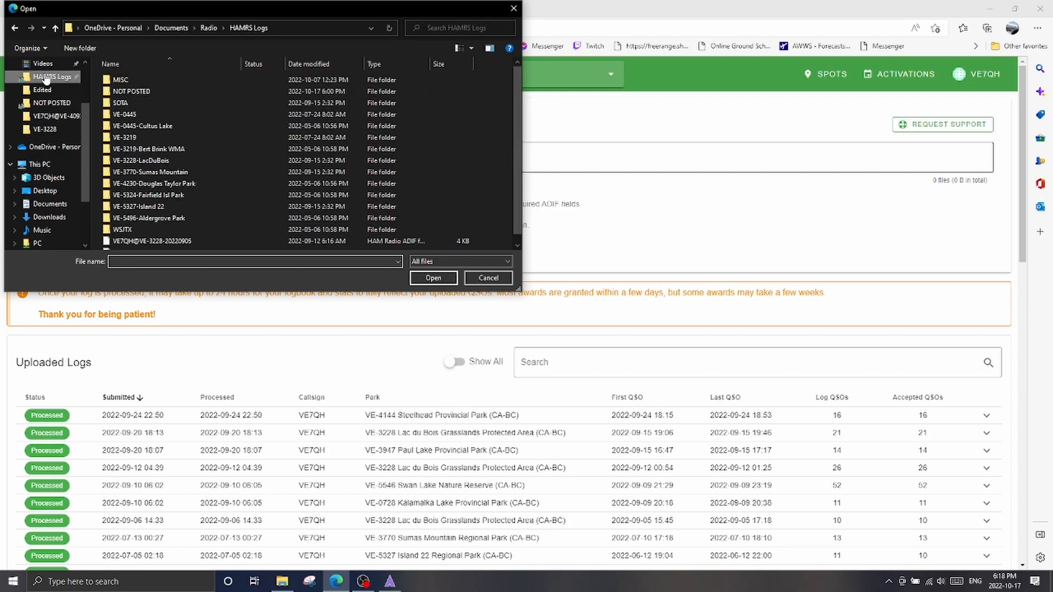
pyautogui.doubleClick(123, 92)
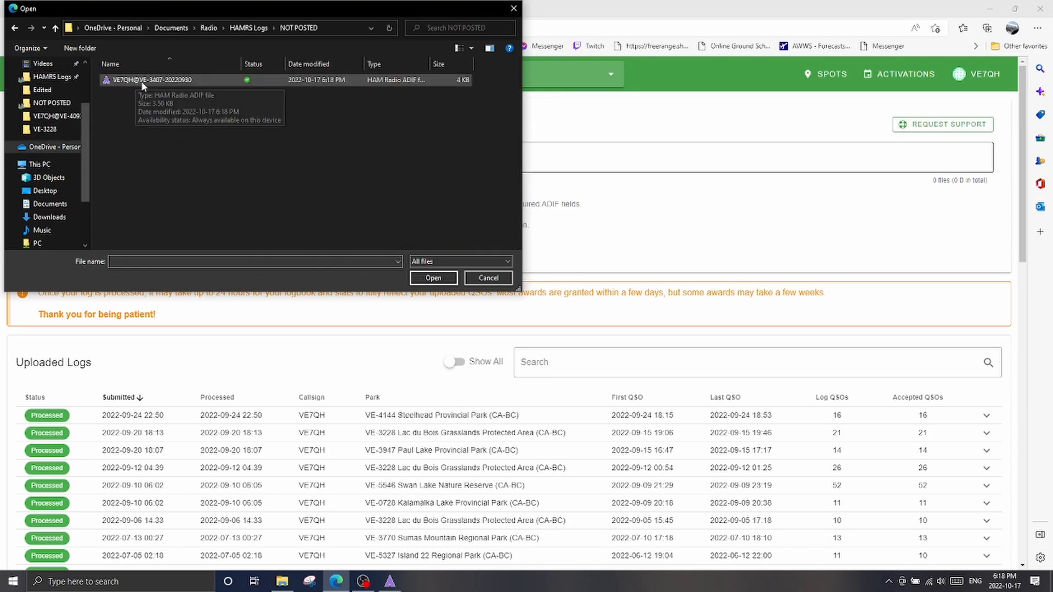
pyautogui.click(147, 82)
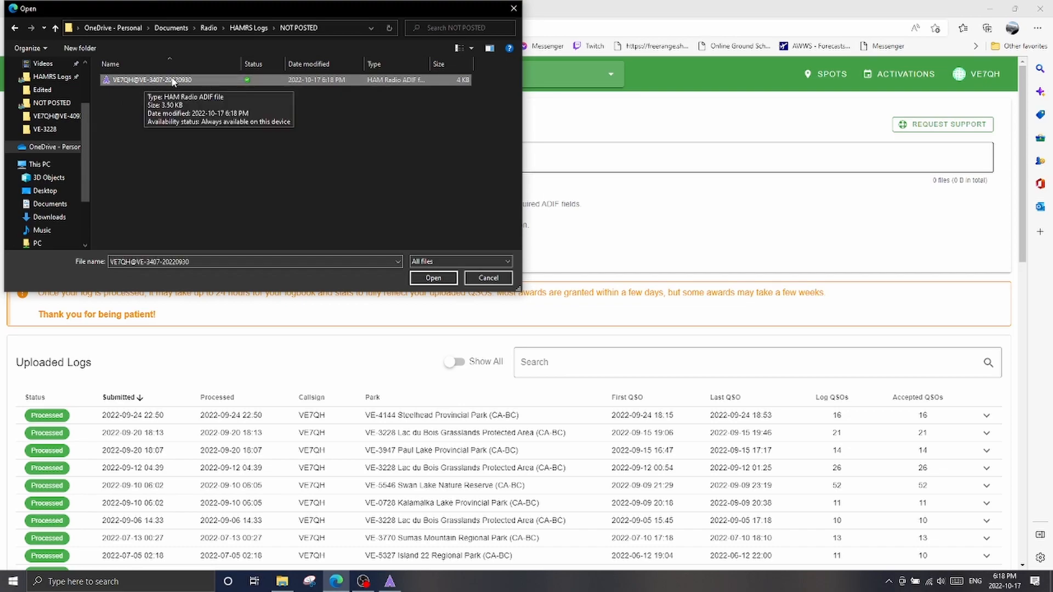
pyautogui.click(433, 278)
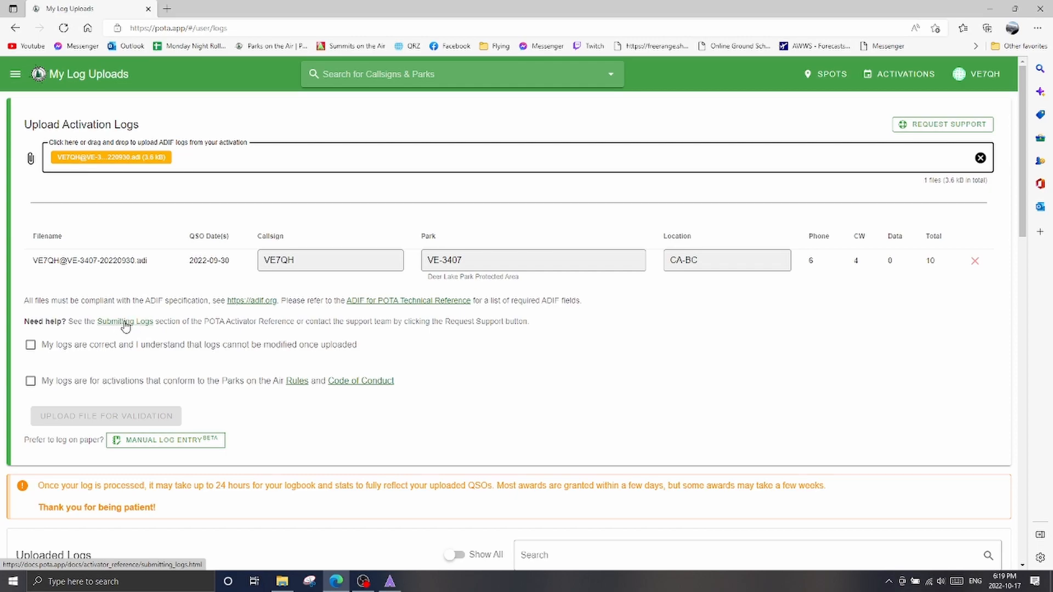
# Accept both declarations about correct logs and conformance to the rules, and upload the VE-3407 file for validation
pyautogui.click(31, 345)
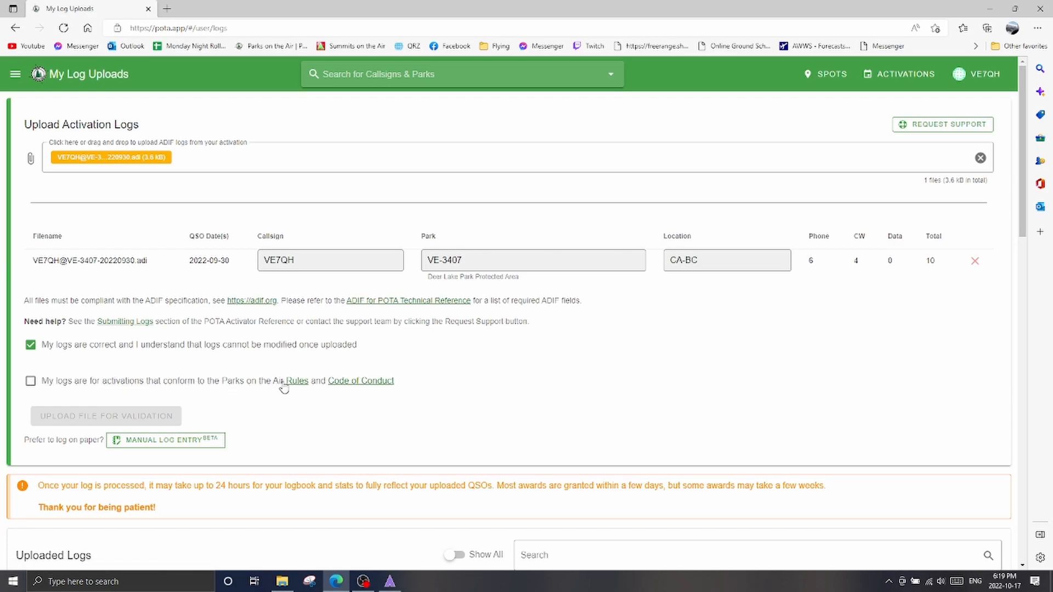
pyautogui.click(30, 381)
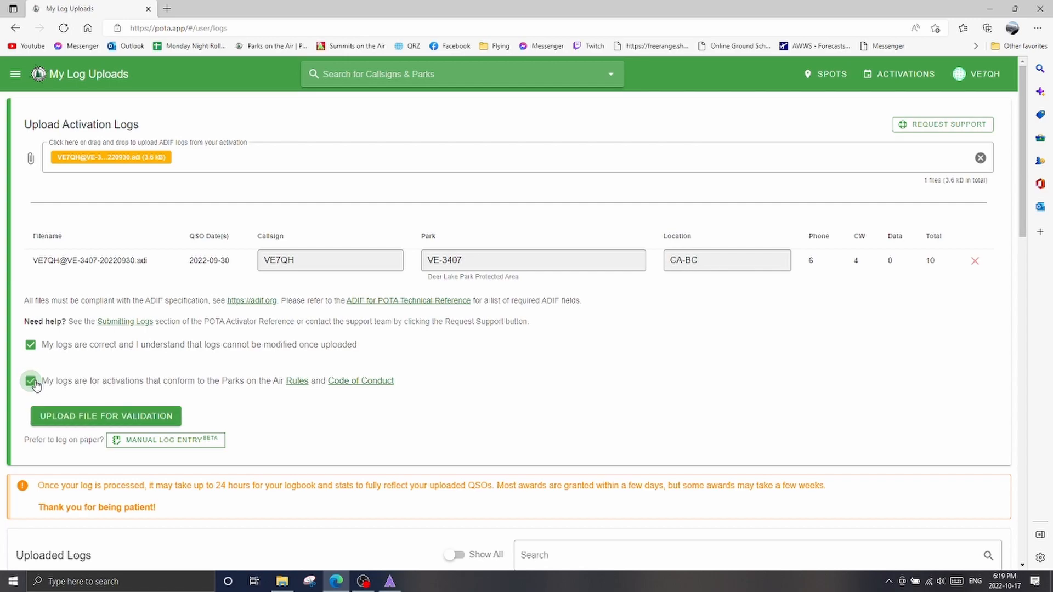
pyautogui.click(81, 416)
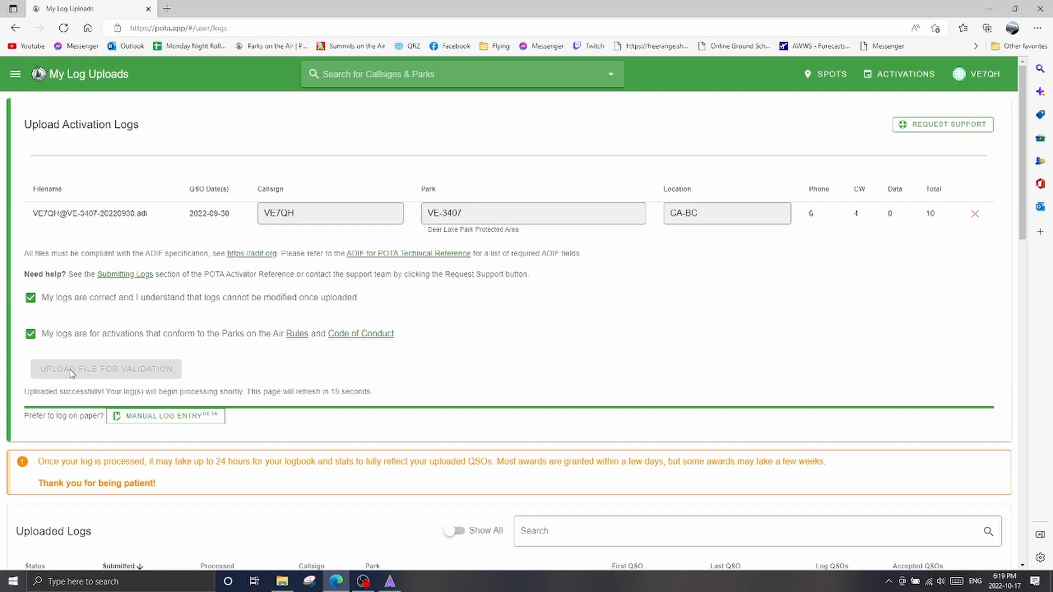
pyautogui.scroll(-5, 33, 428)
pyautogui.scroll(2, 30, 400)
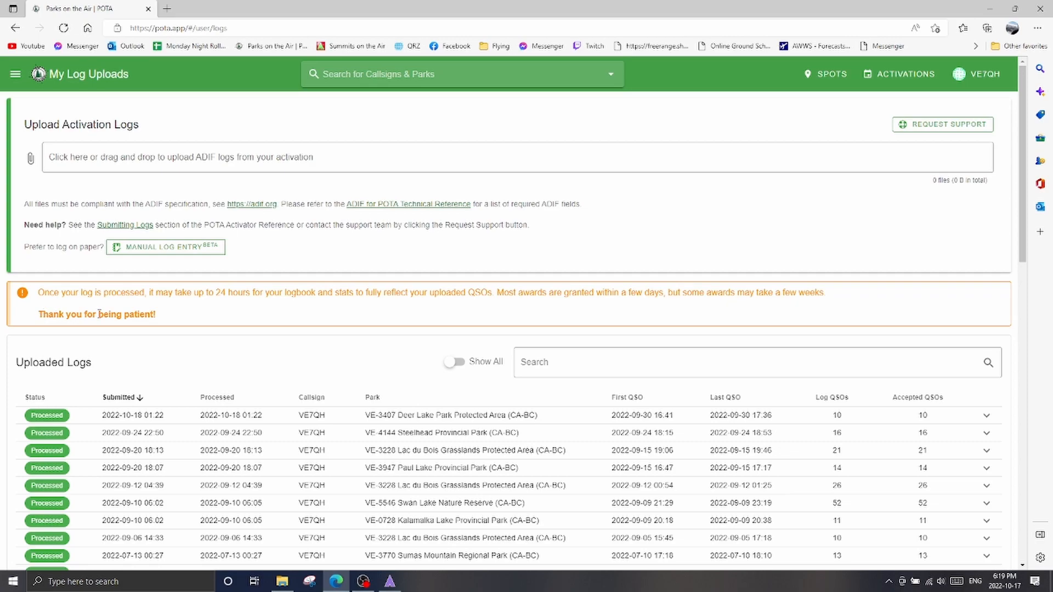
# Go to My Activations and view the activation log of the 2022-09-30 VE-3407 Deer Lake Park activation
pyautogui.click(16, 74)
pyautogui.scroll(-4, 34, 324)
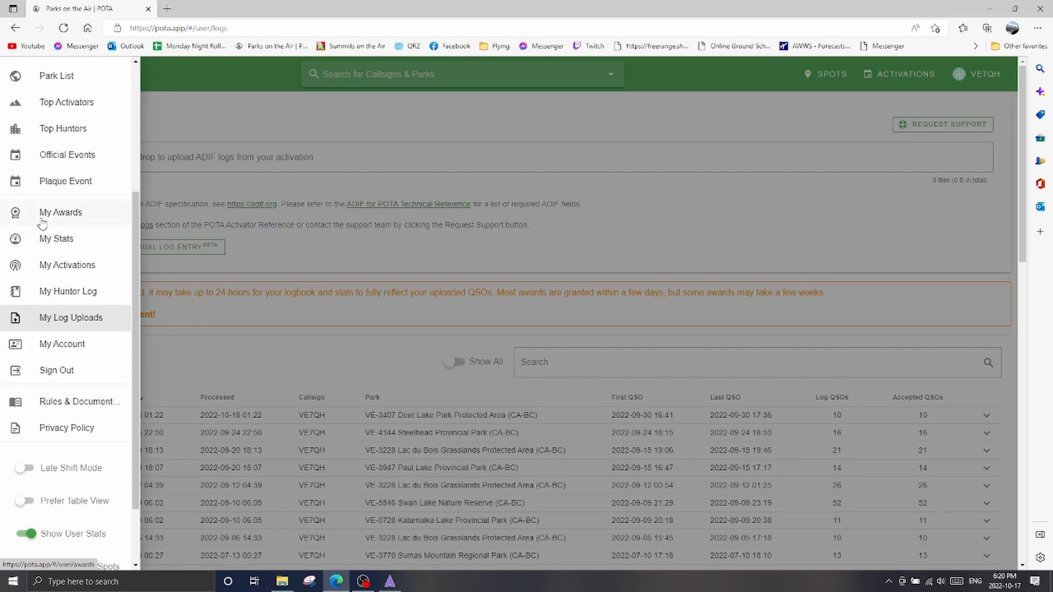
pyautogui.click(48, 264)
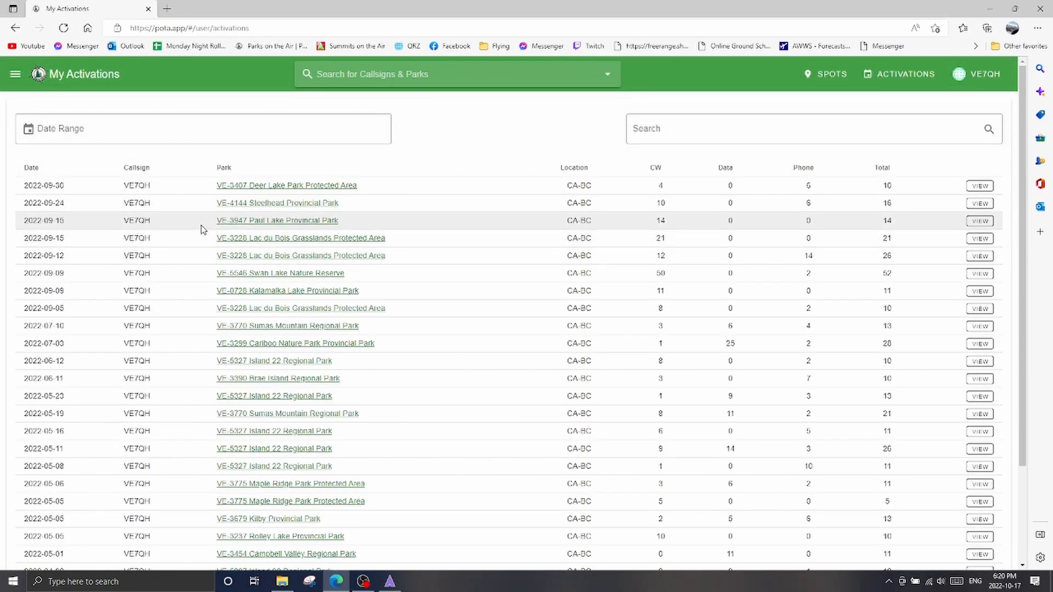
pyautogui.click(979, 186)
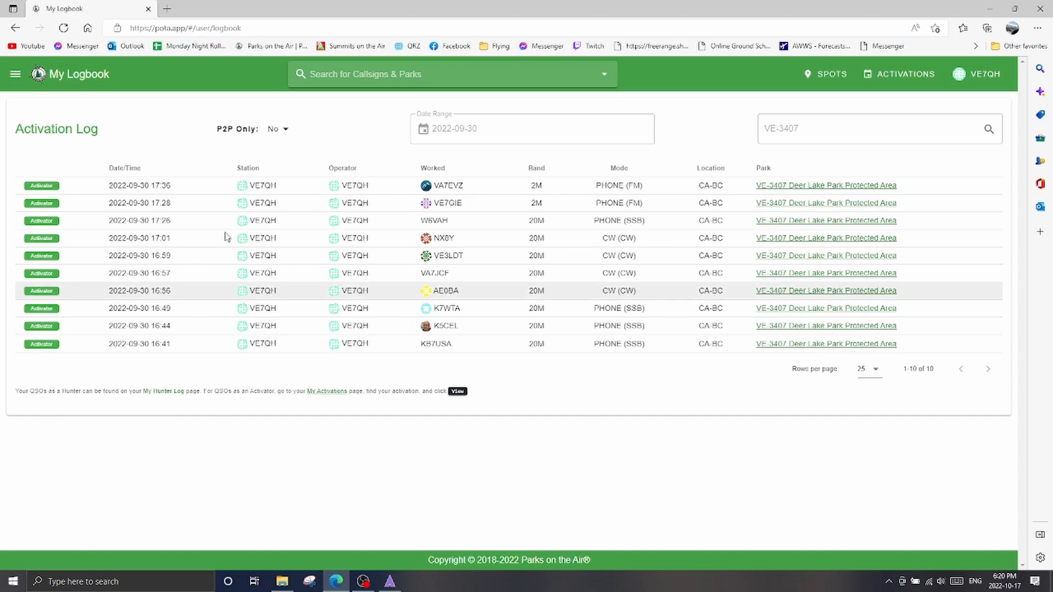
# Go to My Awards and examine the earned awards and the progress charts, highlighting the next Parks Activated award threshold
pyautogui.click(21, 77)
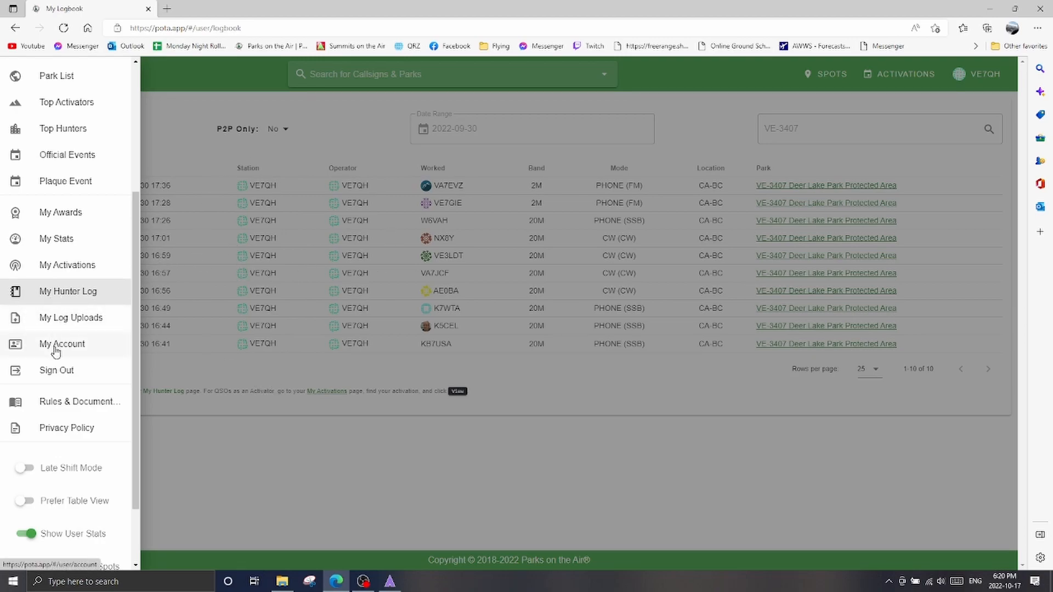
pyautogui.scroll(3, 56, 350)
pyautogui.scroll(-4, 57, 350)
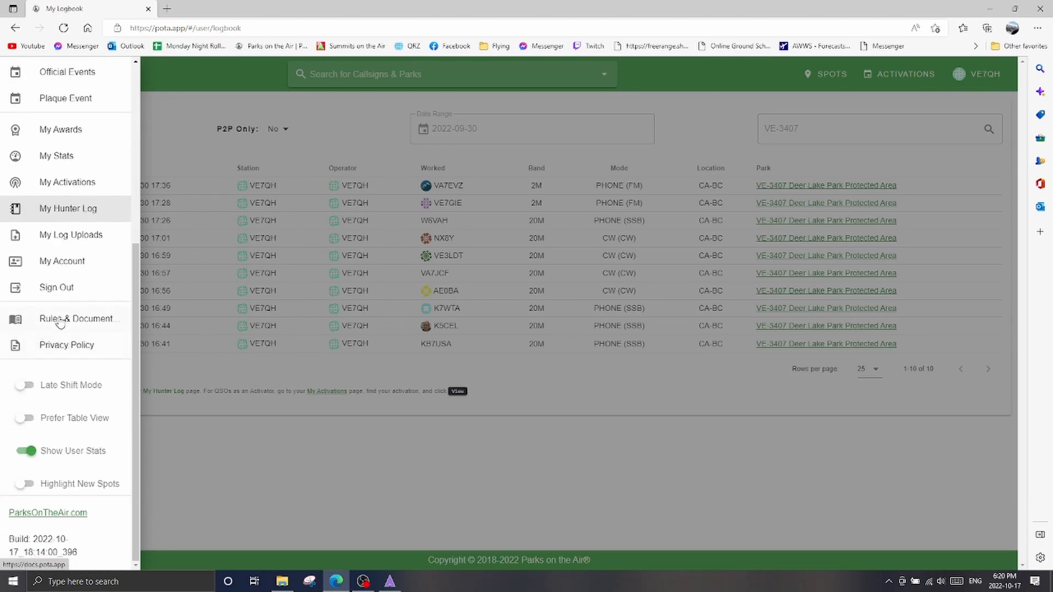
pyautogui.click(61, 130)
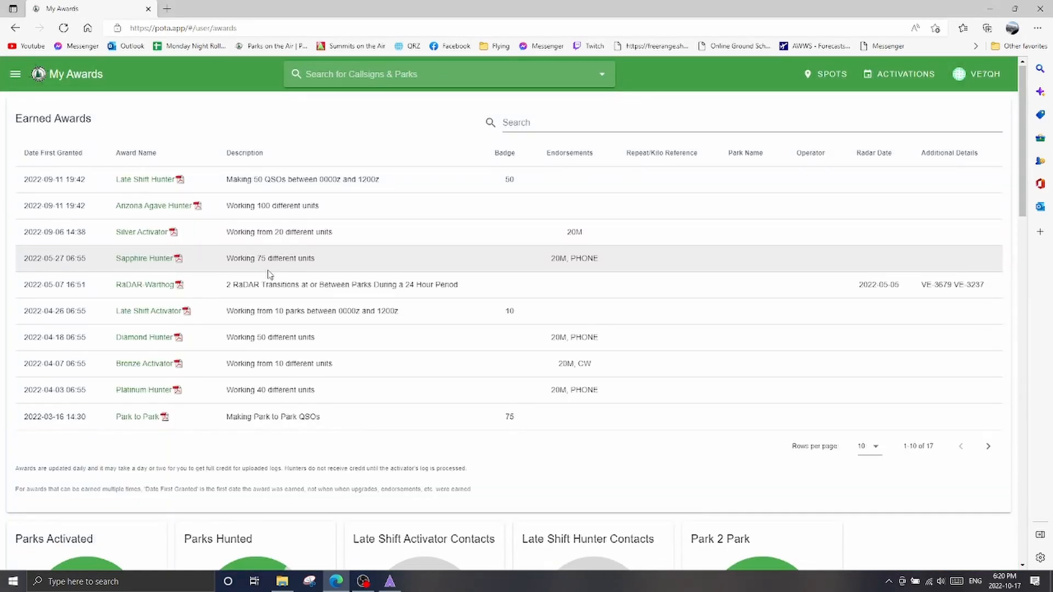
pyautogui.scroll(-8, 266, 274)
pyautogui.scroll(5, 270, 275)
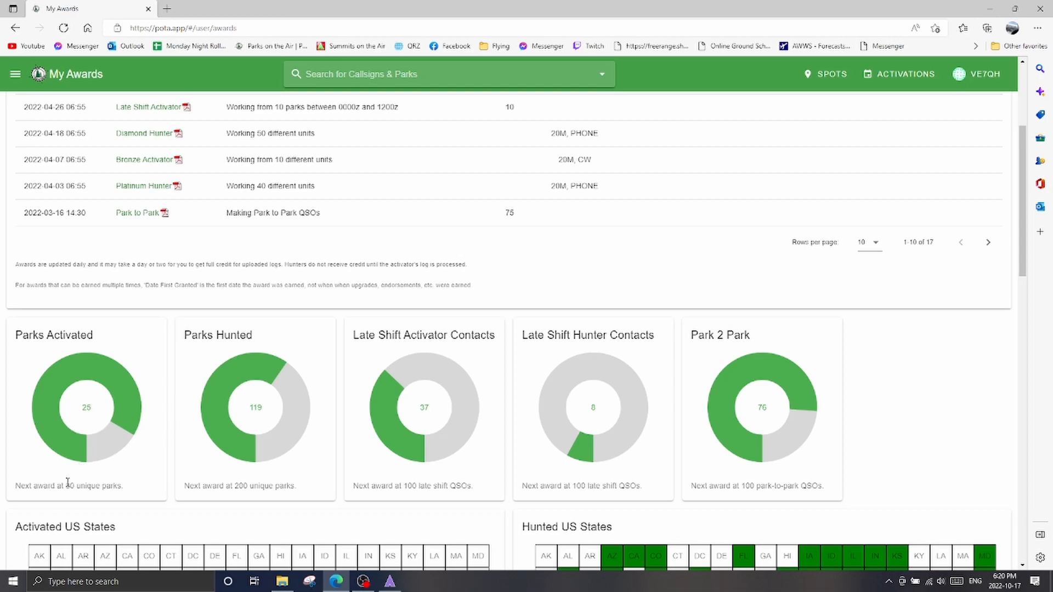
pyautogui.moveTo(65, 486); pyautogui.dragTo(124, 485)
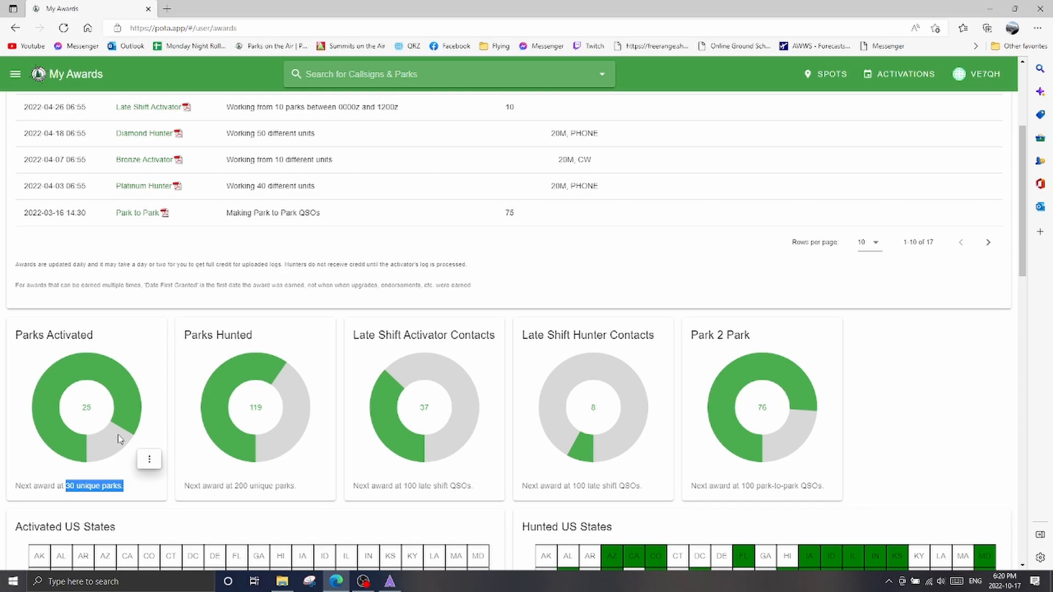
pyautogui.scroll(3, 121, 439)
pyautogui.scroll(-6, 122, 439)
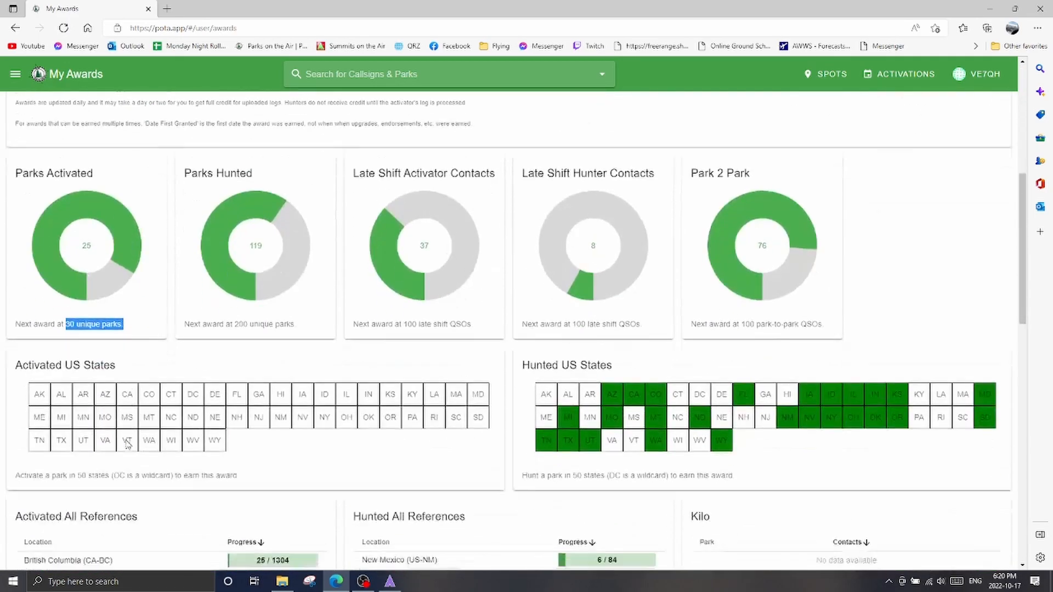
pyautogui.scroll(6, 129, 437)
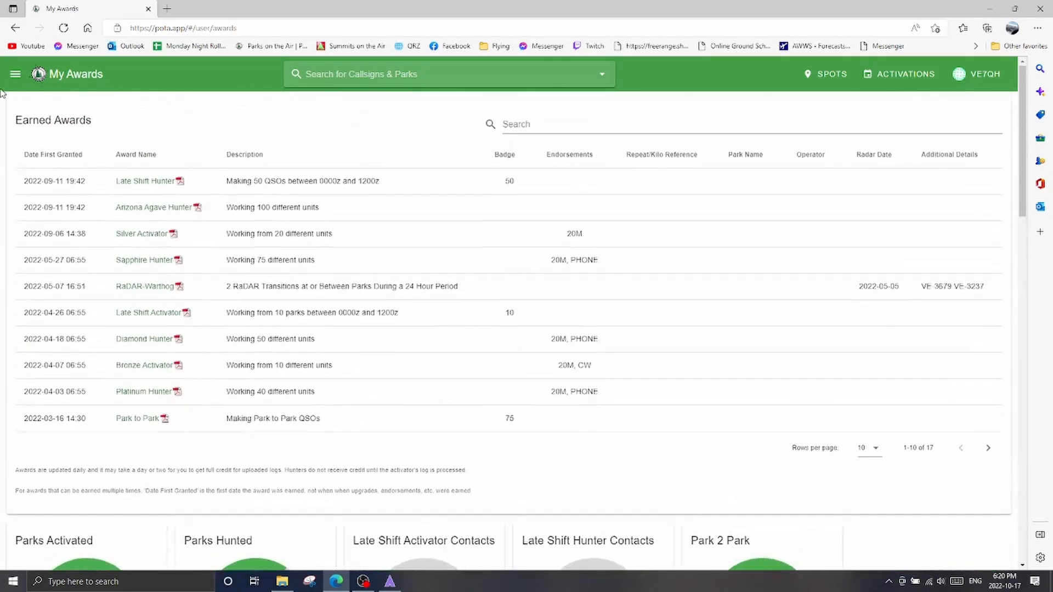
# Return to My Log Uploads and open the Manual Log Entry page
pyautogui.click(15, 74)
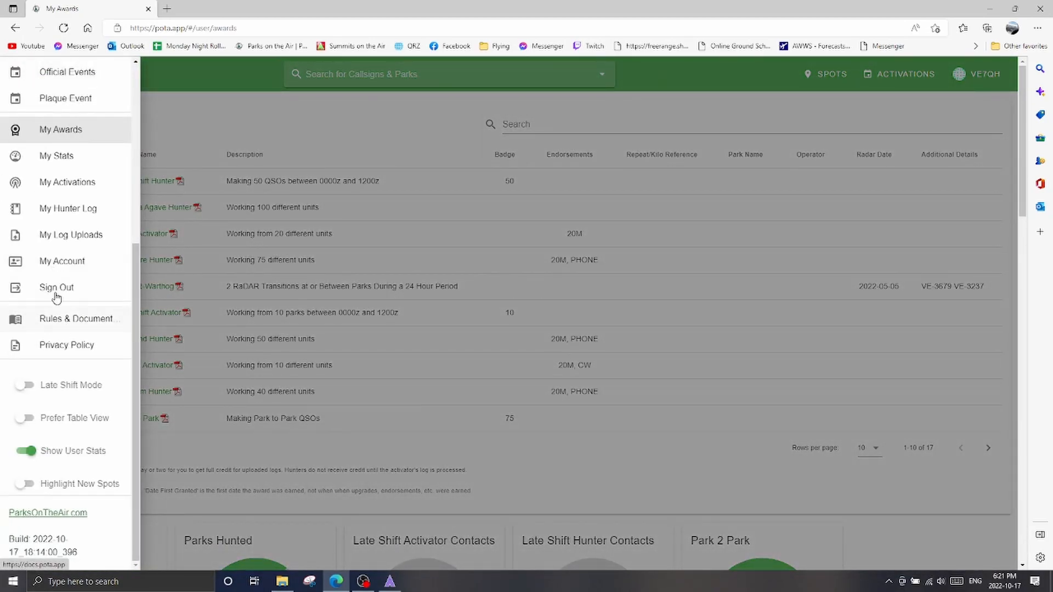
pyautogui.click(77, 237)
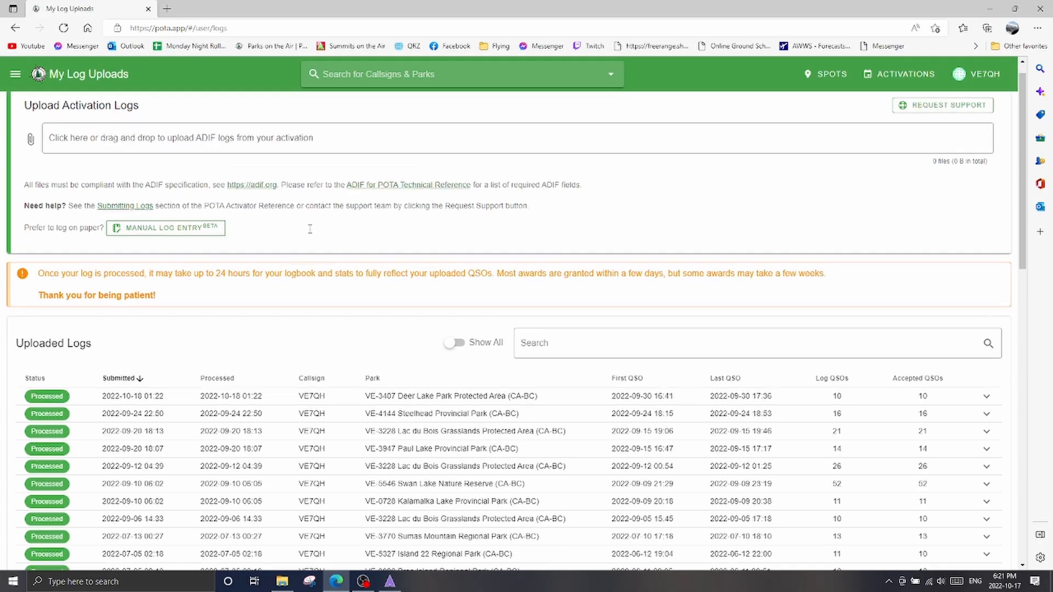
pyautogui.scroll(-15, 320, 267)
pyautogui.scroll(15, 306, 233)
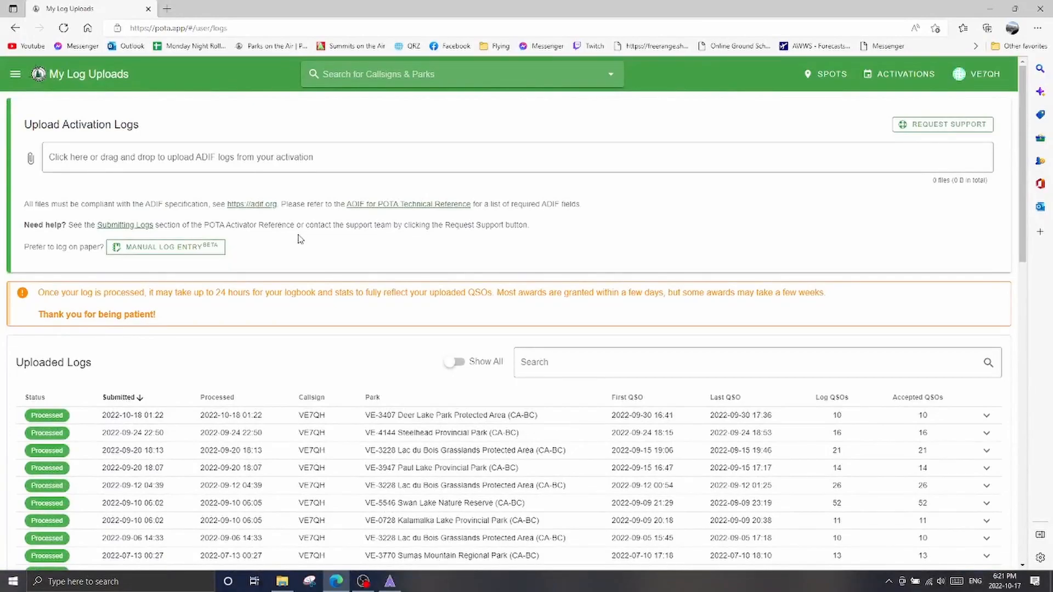
pyautogui.click(167, 250)
pyautogui.click(130, 249)
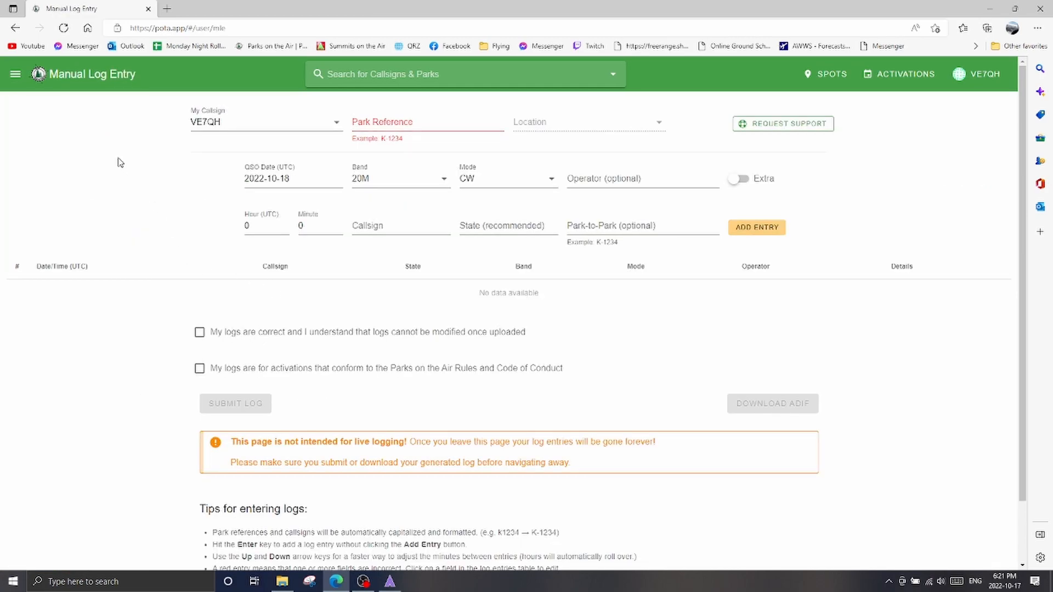
# Highlight the warning about live logging and leaving the page, and look over the manual entry form
pyautogui.scroll(-2, 511, 345)
pyautogui.scroll(2, 516, 341)
pyautogui.moveTo(231, 442); pyautogui.dragTo(562, 465)
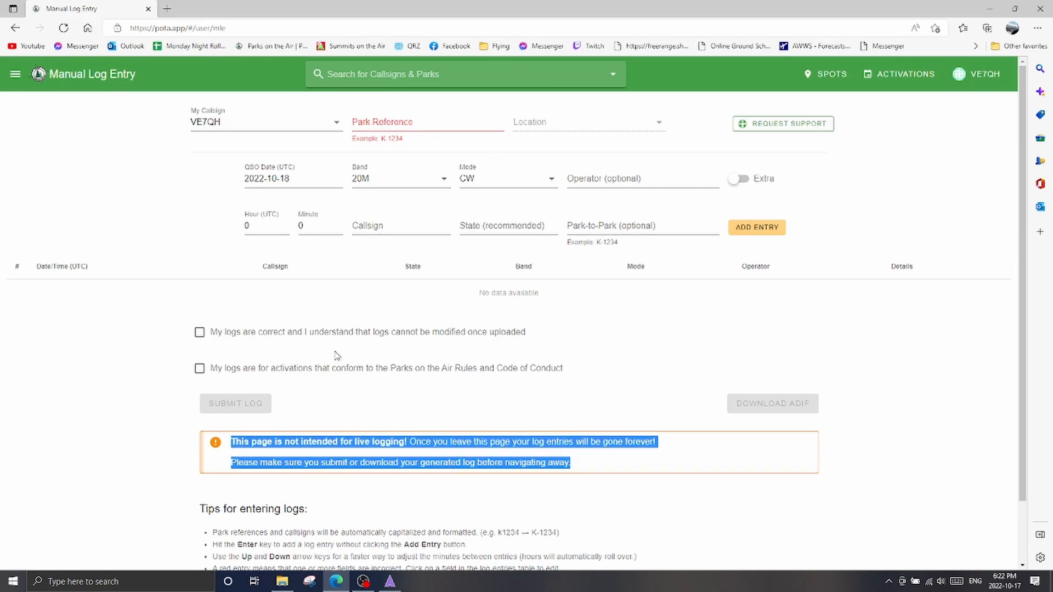
pyautogui.scroll(-1, 135, 251)
pyautogui.scroll(1, 135, 251)
# Set the manual log's park reference to VE-4227 and its QSO date to 2022-10-14
pyautogui.click(421, 123)
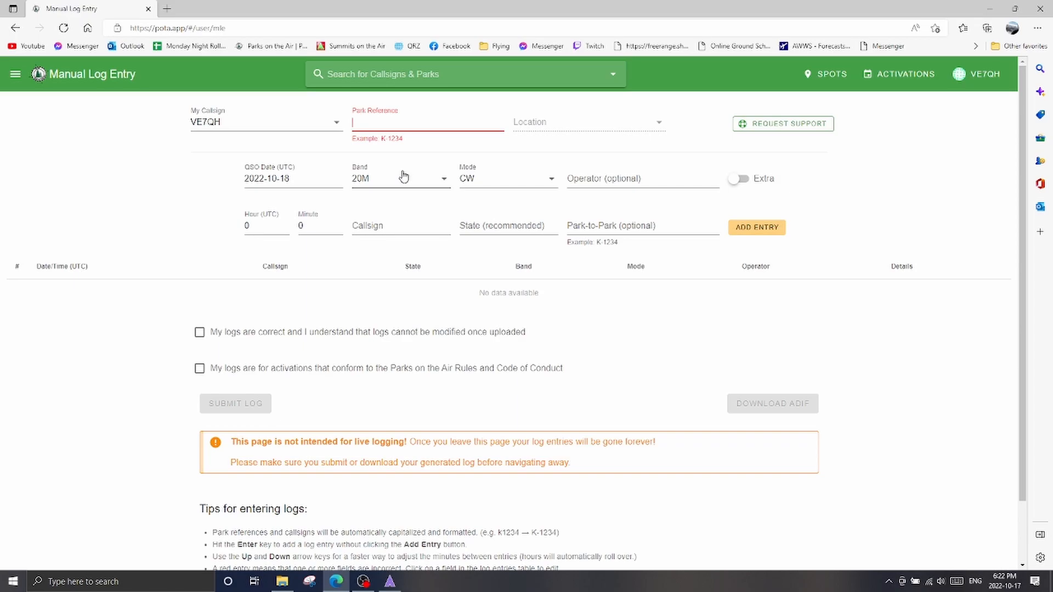
pyautogui.write('ve-4227')
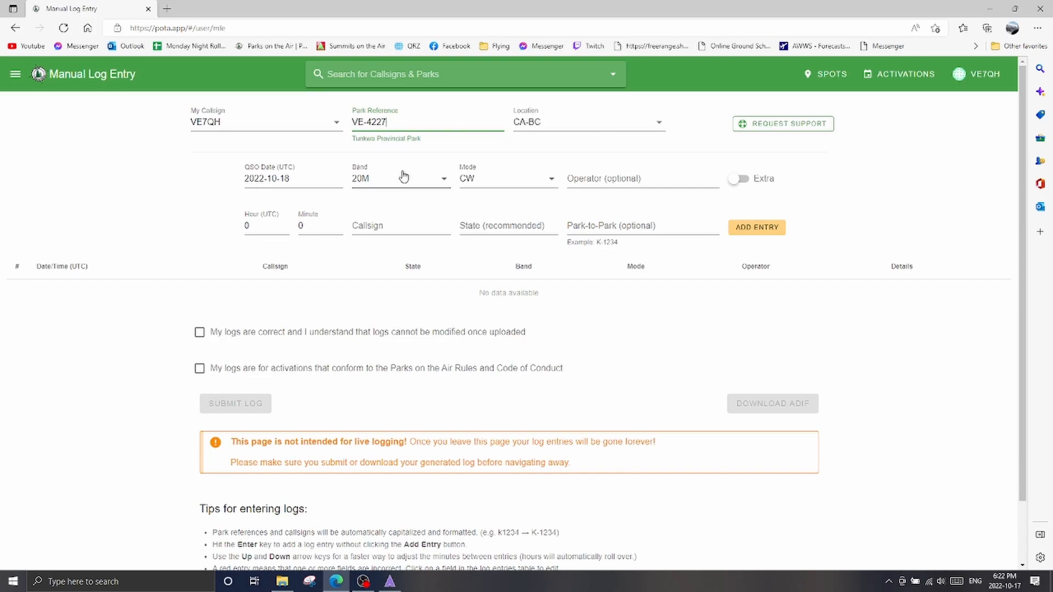
pyautogui.moveTo(352, 139); pyautogui.dragTo(461, 141)
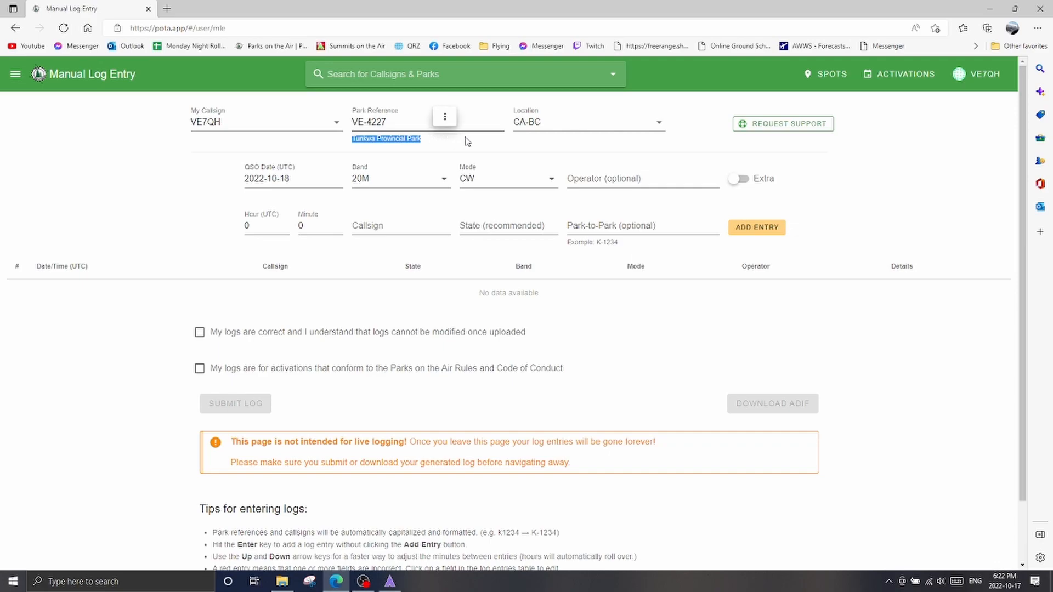
pyautogui.click(286, 187)
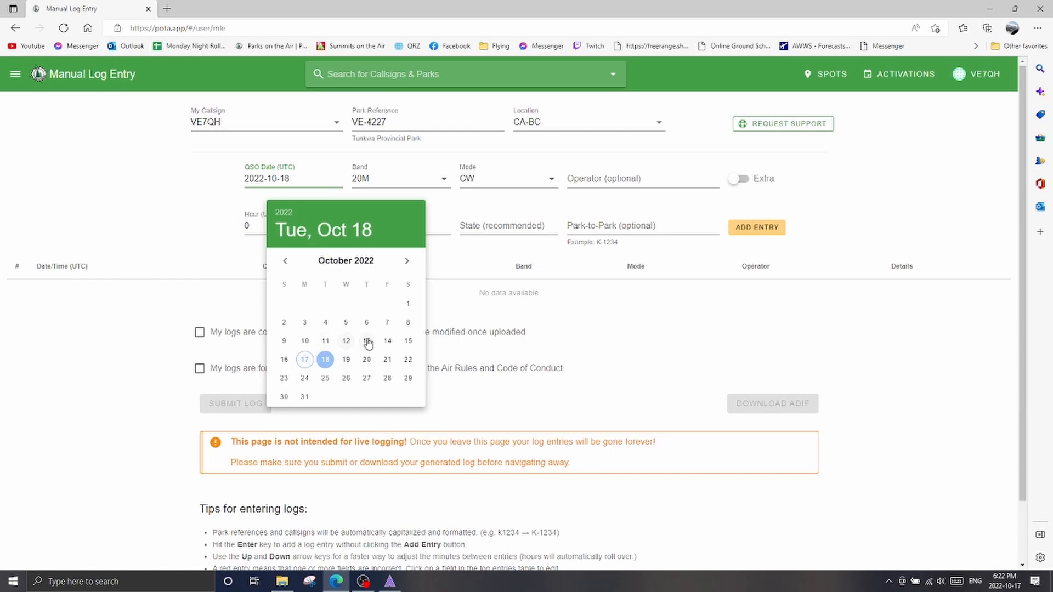
pyautogui.click(387, 341)
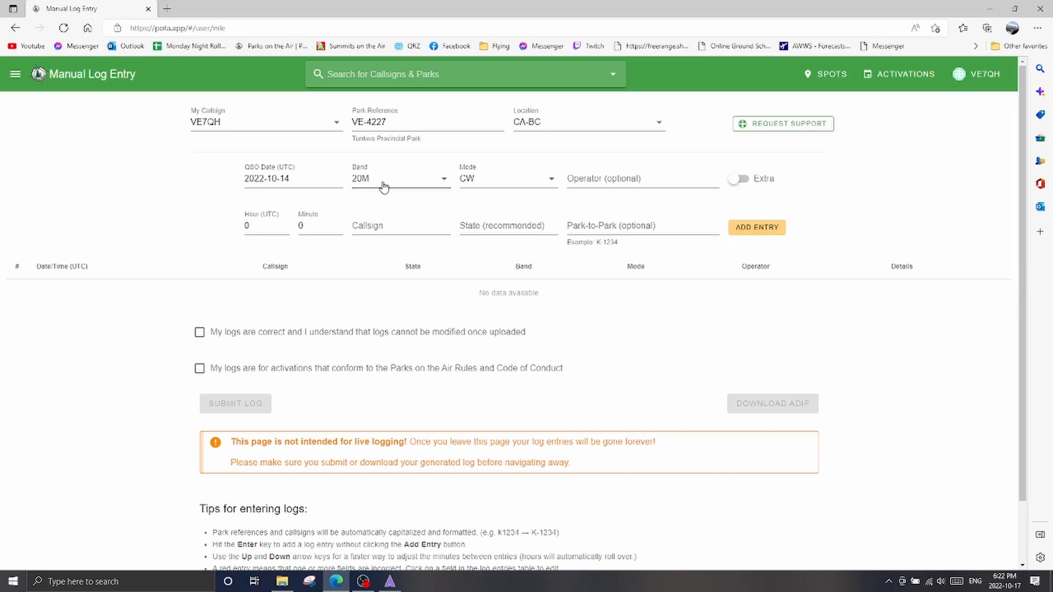
# Look through the available modes for the manual log, leaving CW selected
pyautogui.click(476, 177)
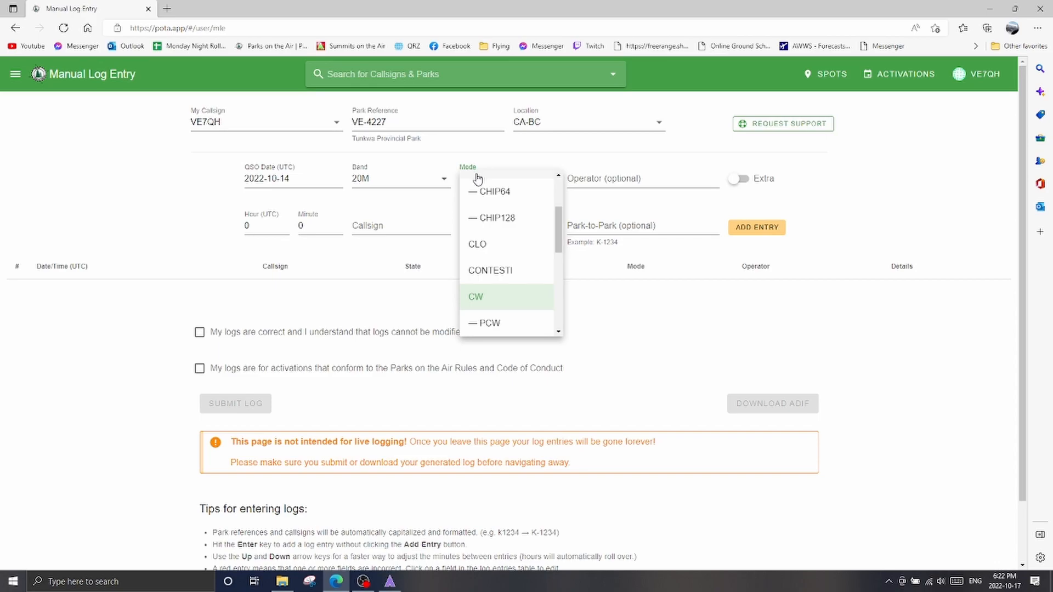
pyautogui.scroll(2, 508, 284)
pyautogui.scroll(-8, 508, 279)
pyautogui.scroll(5, 508, 272)
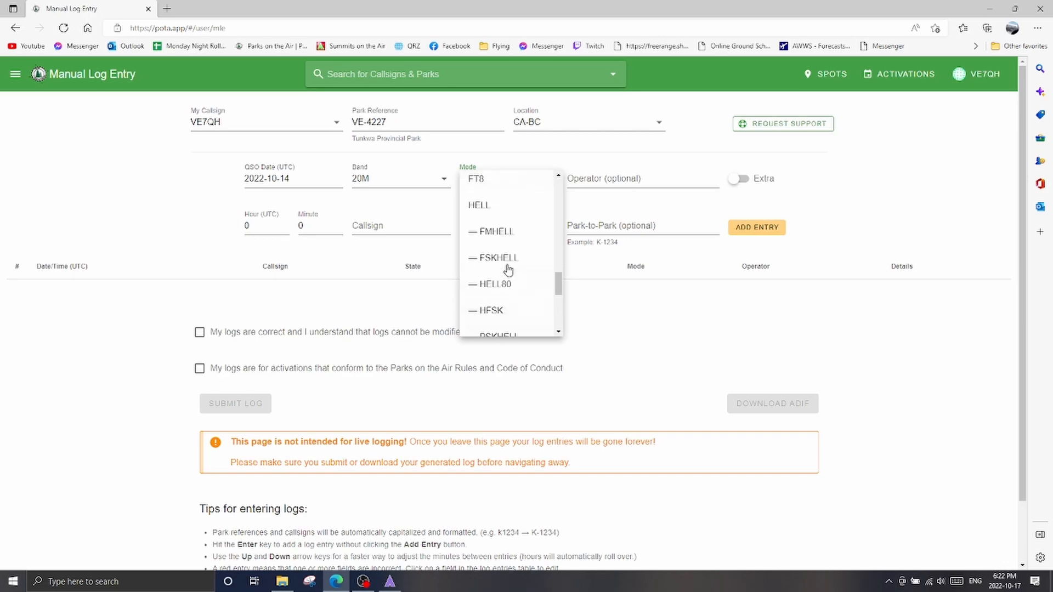
pyautogui.scroll(2, 475, 269)
pyautogui.click(144, 266)
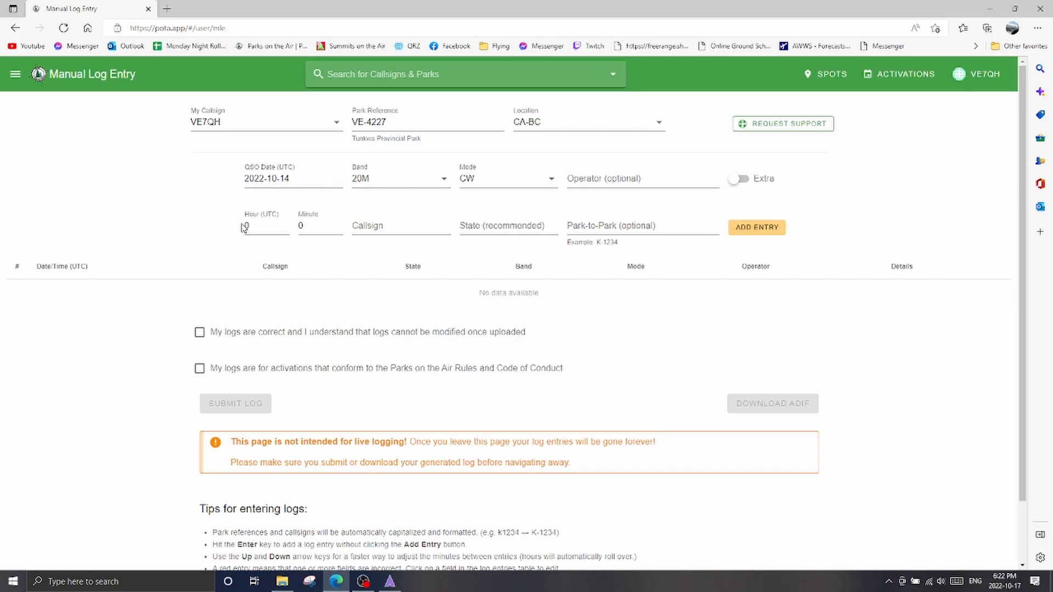
pyautogui.click(382, 232)
pyautogui.write('W')
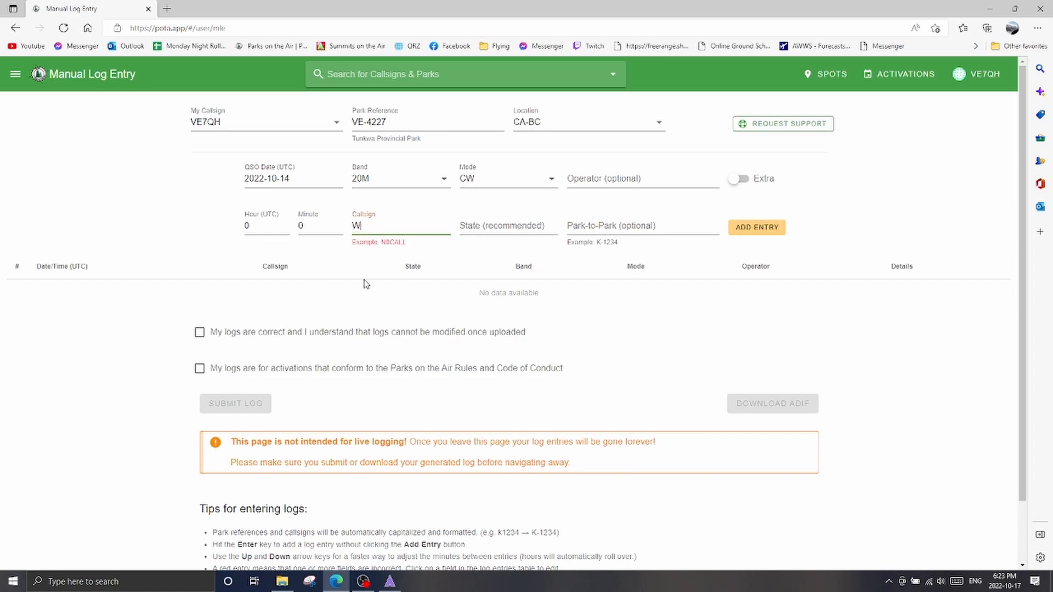
pyautogui.write('9AV')
pyautogui.press('Tab')
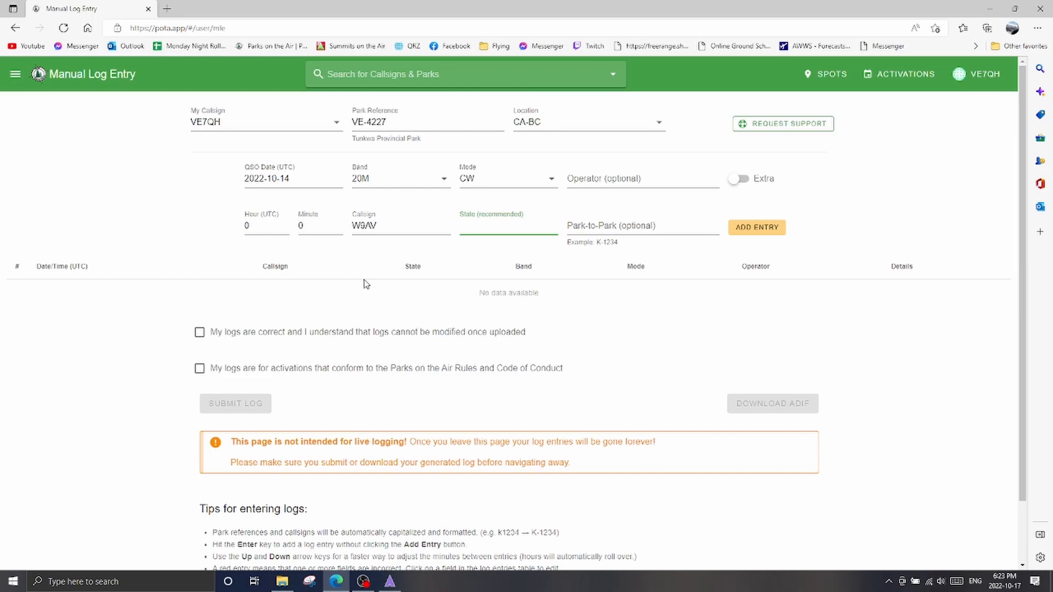
pyautogui.write('WI')
pyautogui.press('Return')
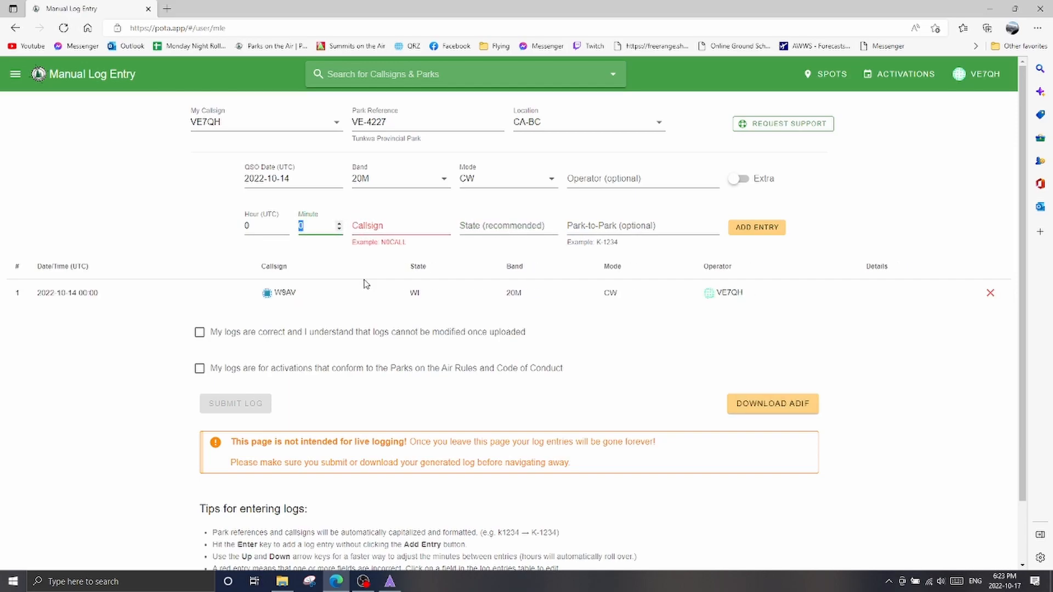
pyautogui.press('Tab')
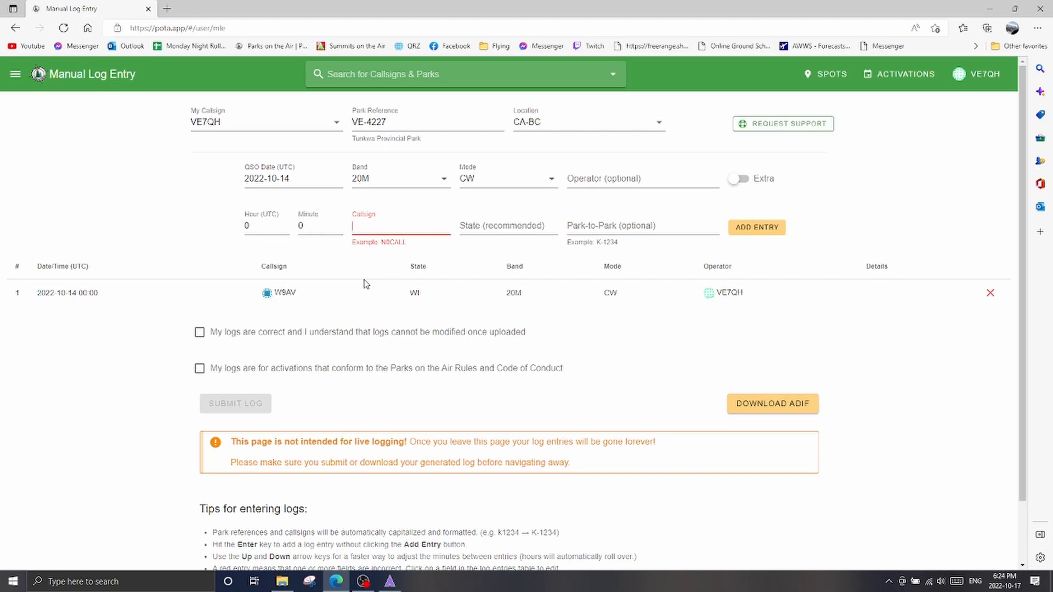
pyautogui.write('W7GA')
pyautogui.press('Tab')
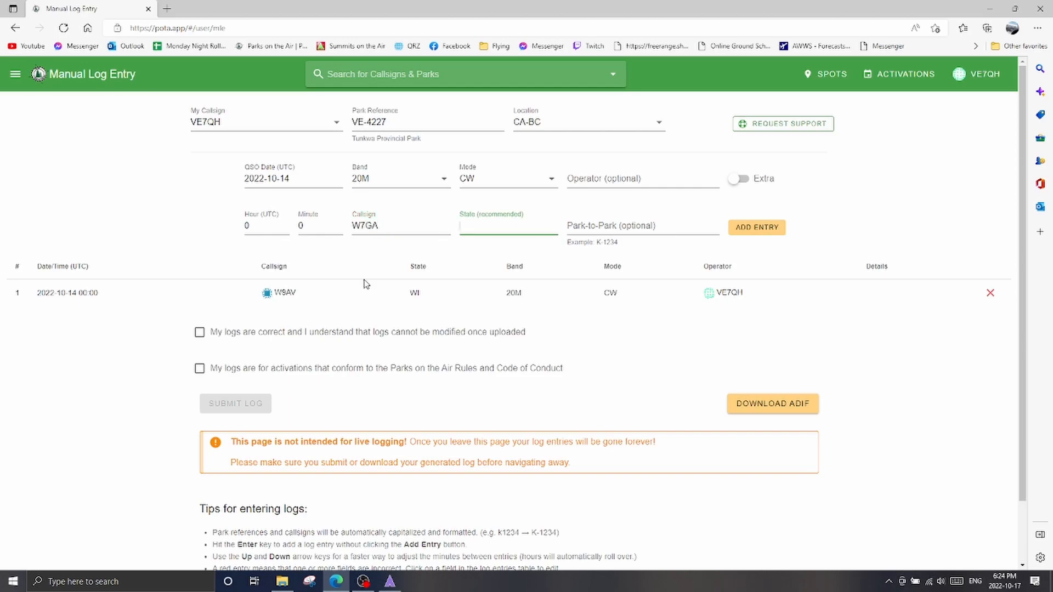
pyautogui.write('UT')
pyautogui.press('Return')
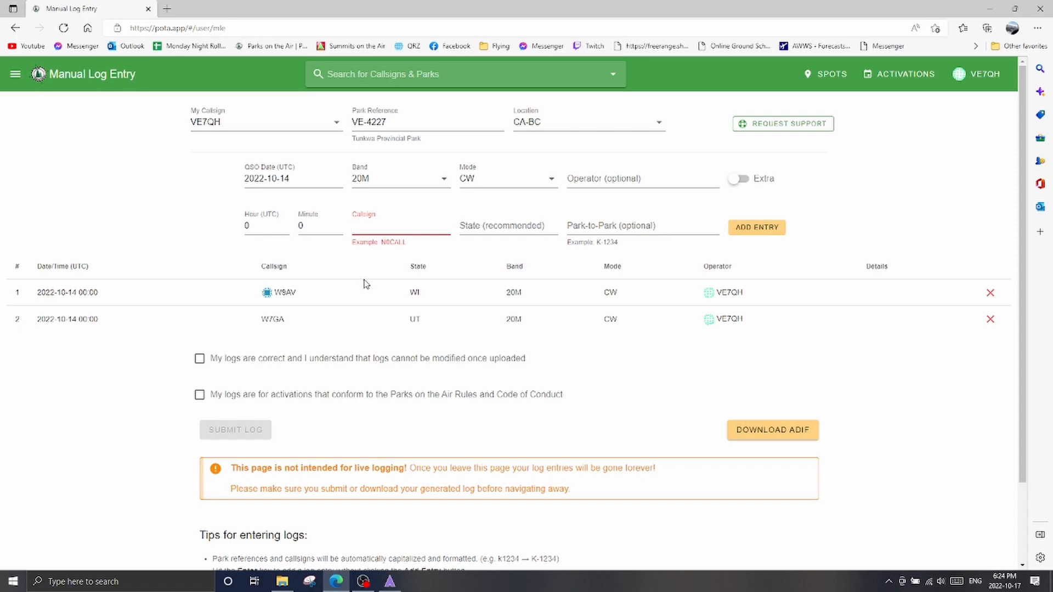
pyautogui.write('VA7AHH')
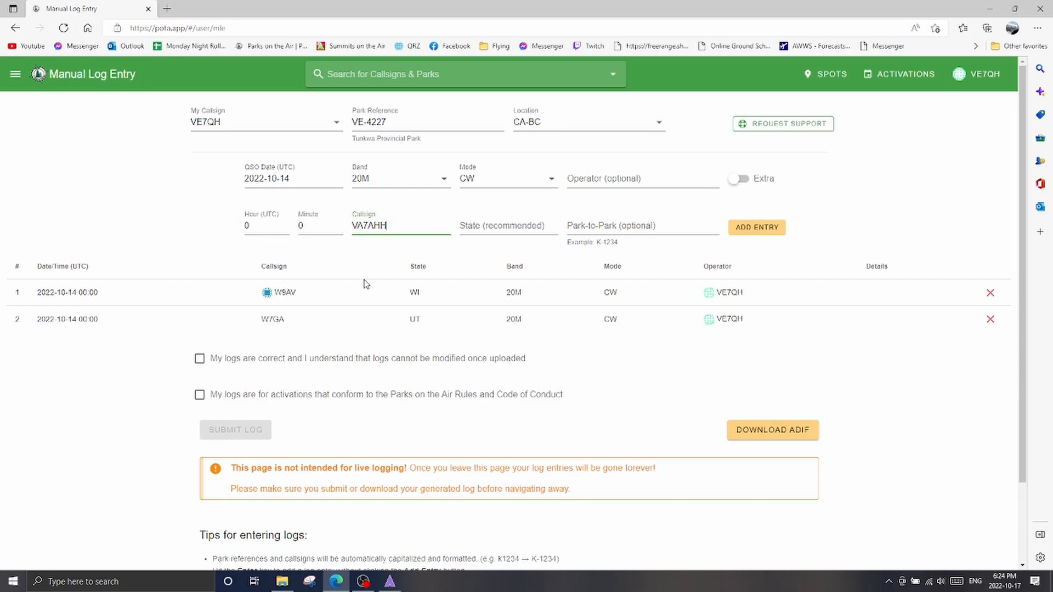
pyautogui.press('Tab')
pyautogui.write('BC')
pyautogui.press('Tab')
pyautogui.write('ve-3778')
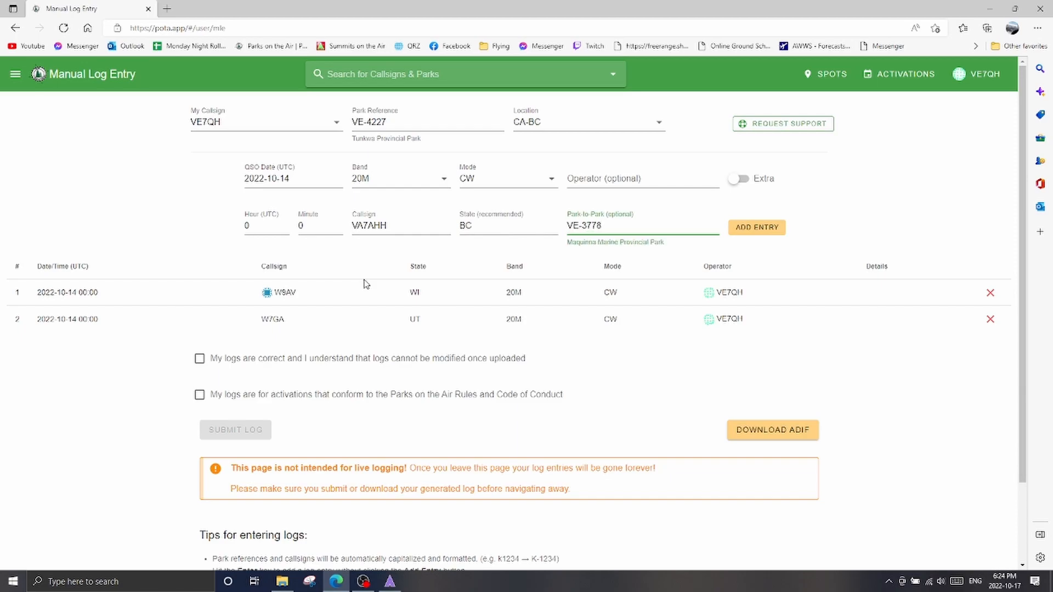
# Try VE-5267 as the park-to-park reference, and clear the reference
pyautogui.press('BackSpace')
pyautogui.press('BackSpace')
pyautogui.press('BackSpace')
pyautogui.press('BackSpace')
pyautogui.write('5267')
pyautogui.press('BackSpace')
pyautogui.press('BackSpace')
pyautogui.press('BackSpace')
pyautogui.press('BackSpace')
pyautogui.press('BackSpace')
pyautogui.press('BackSpace')
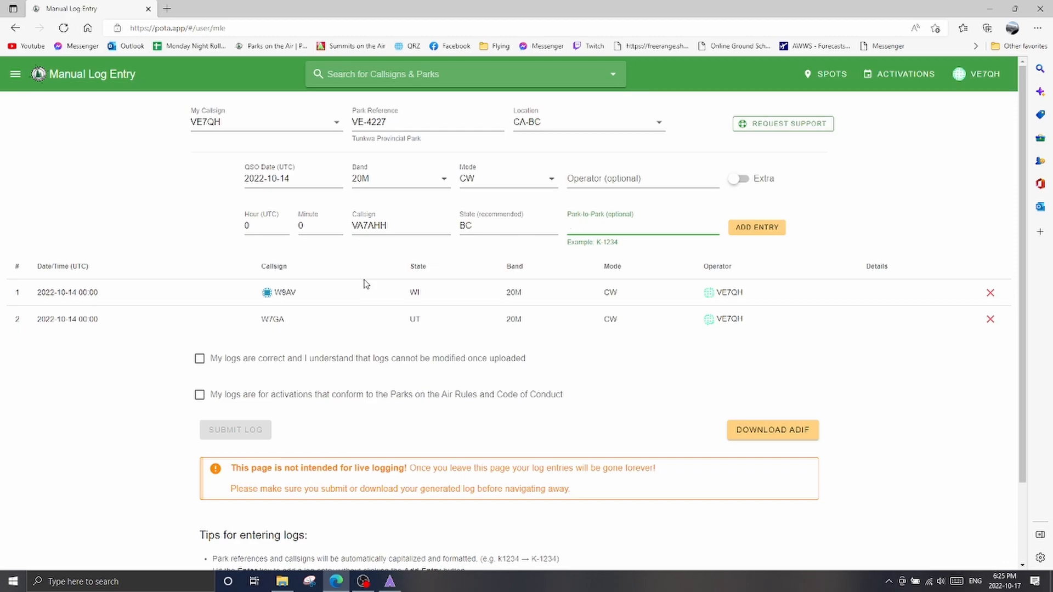
pyautogui.write('k-9621')
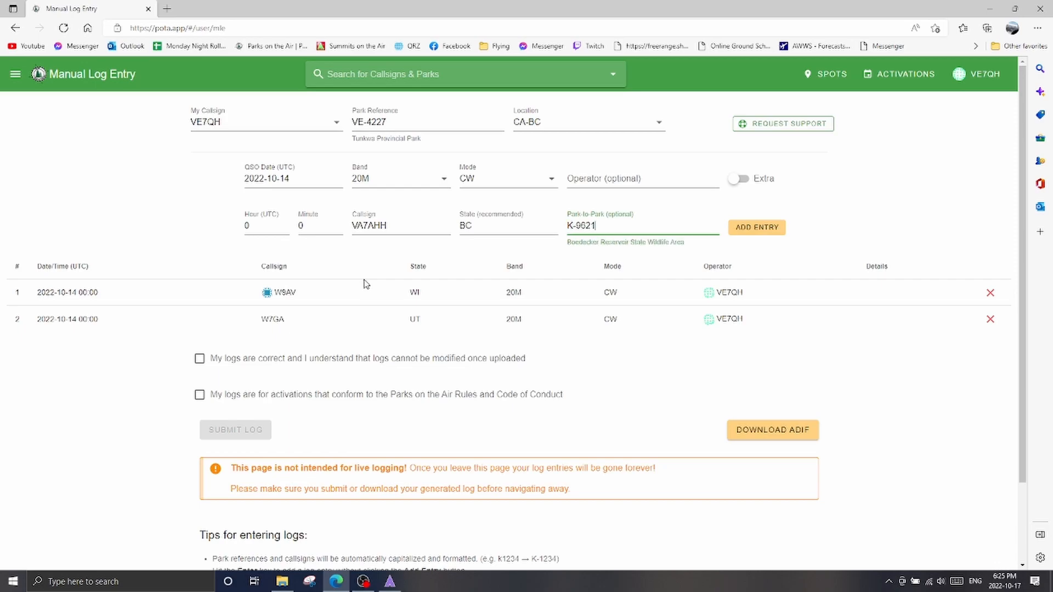
pyautogui.press('BackSpace')
pyautogui.press('BackSpace')
pyautogui.press('BackSpace')
pyautogui.write('261')
pyautogui.press('BackSpace')
pyautogui.press('BackSpace')
pyautogui.press('BackSpace')
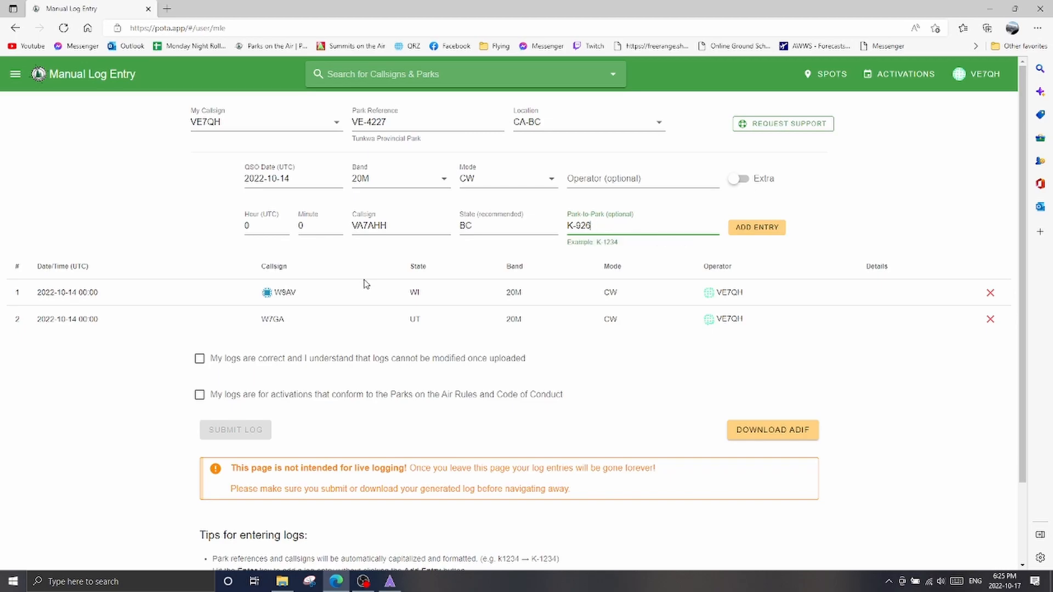
pyautogui.write('621')
pyautogui.press('BackSpace')
pyautogui.press('BackSpace')
pyautogui.press('BackSpace')
pyautogui.press('BackSpace')
pyautogui.press('BackSpace')
pyautogui.hotkey('shift', 'Tab')
pyautogui.press('BackSpace')
pyautogui.hotkey('shift', 'Tab')
pyautogui.press('BackSpace')
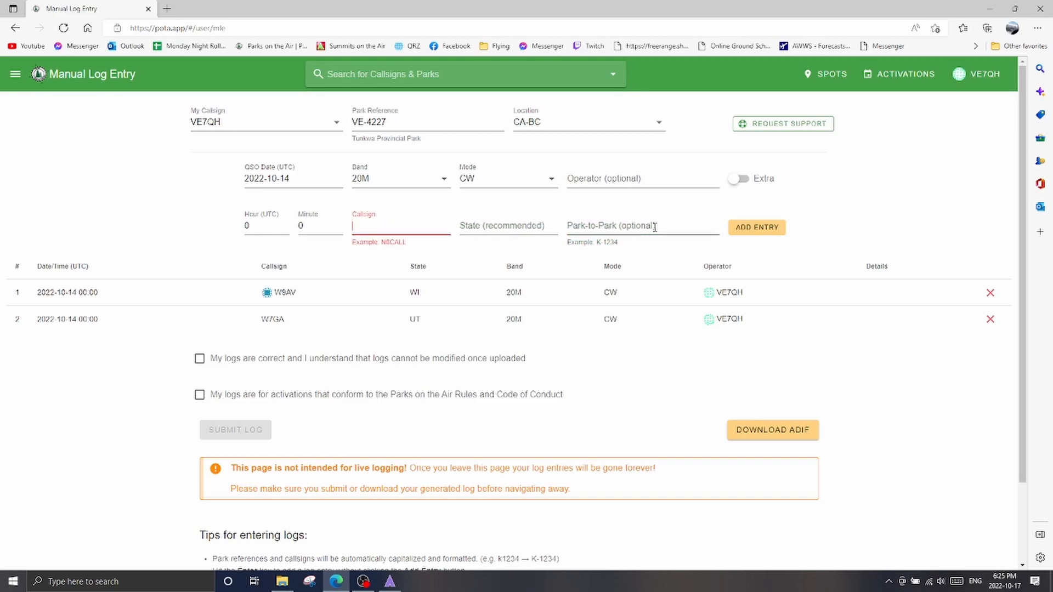
# Add a log entry for callsign NE1D in state MA without a park-to-park reference
pyautogui.write('NE1D')
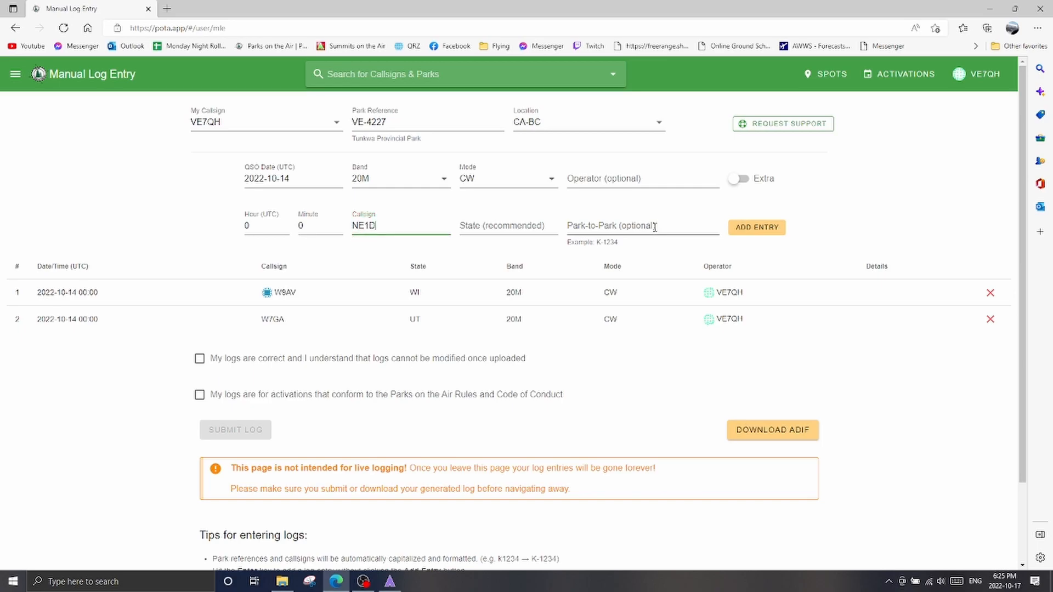
pyautogui.press('Tab')
pyautogui.write('MA')
pyautogui.press('Tab')
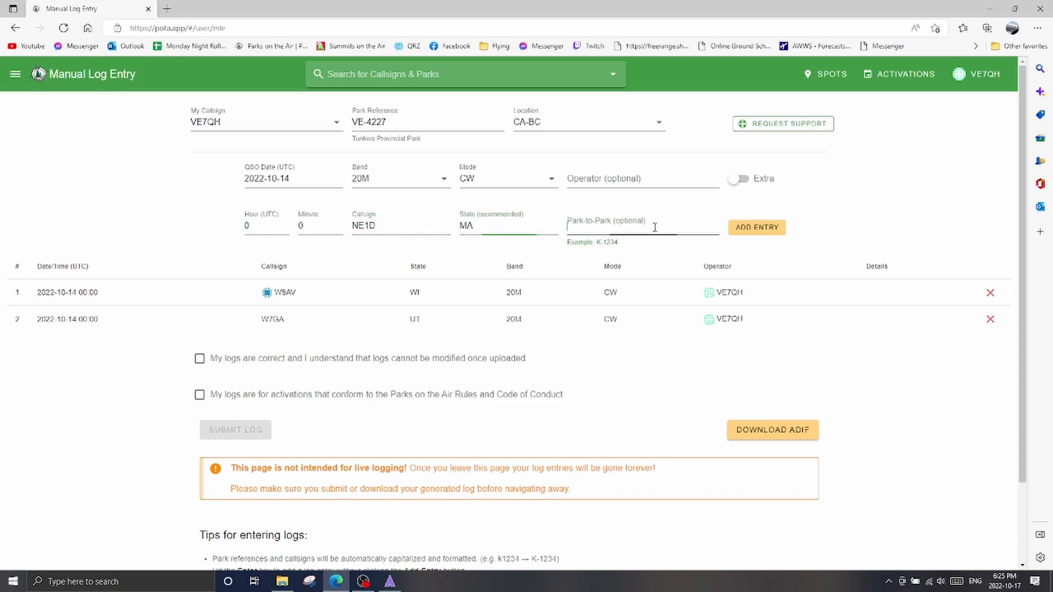
pyautogui.write('\\')
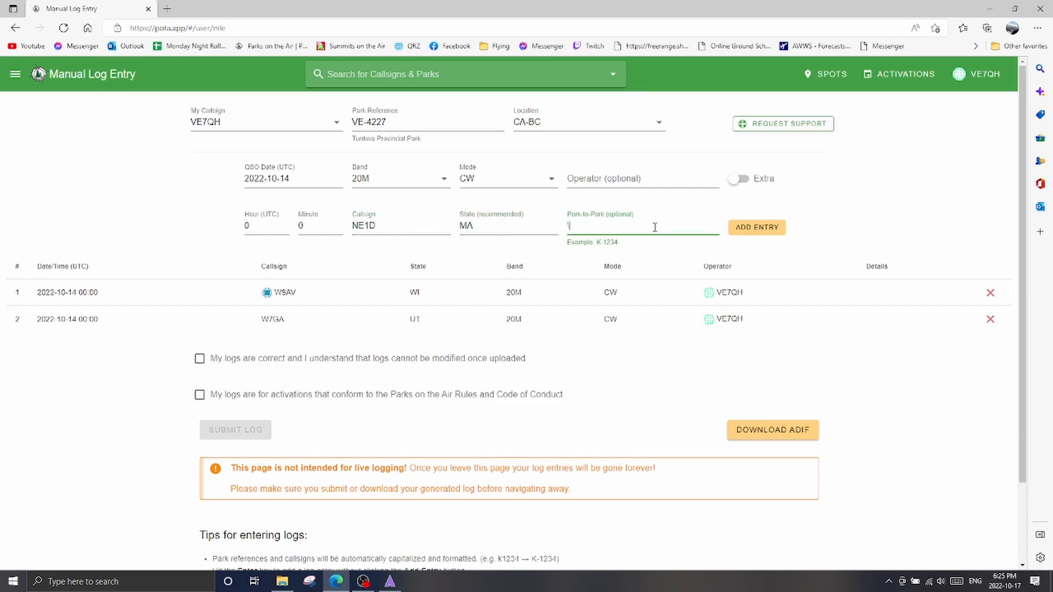
pyautogui.press('Return')
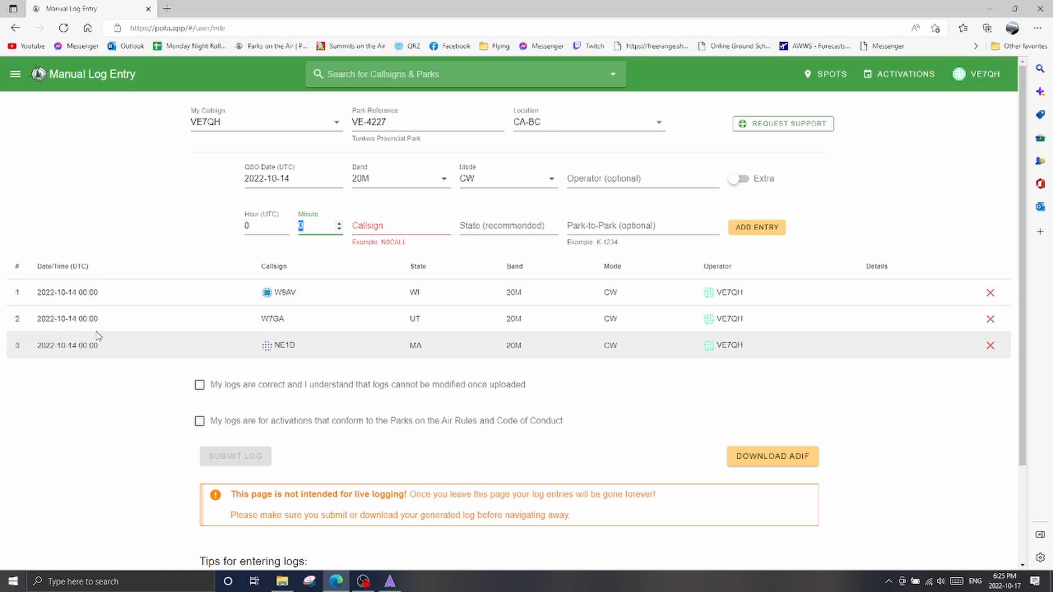
pyautogui.click(990, 346)
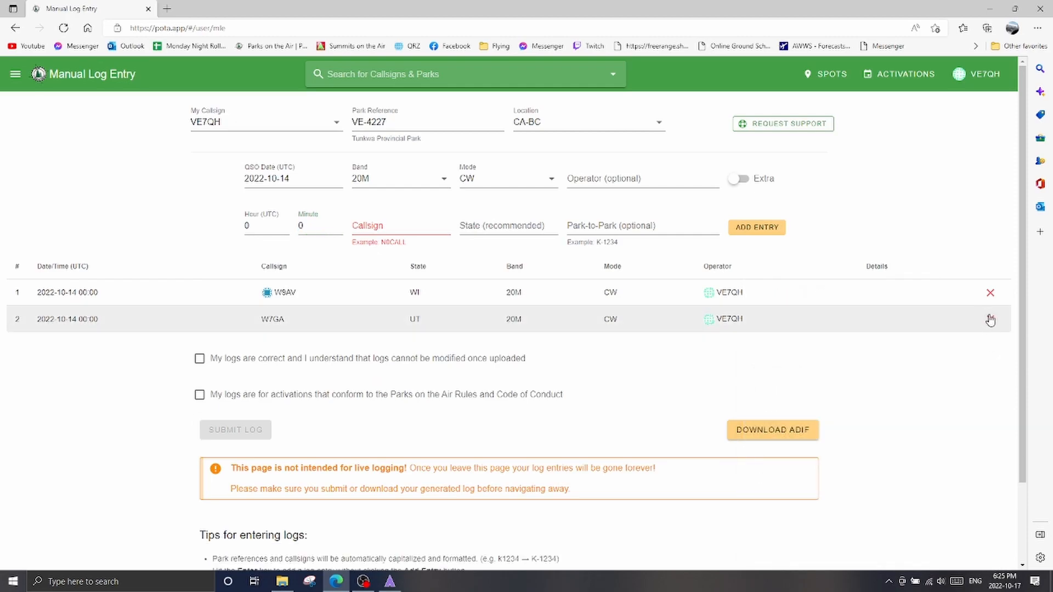
pyautogui.click(990, 319)
pyautogui.click(990, 293)
# Add a log entry at 20:04 UTC for callsign W9AV in state WI
pyautogui.click(258, 227)
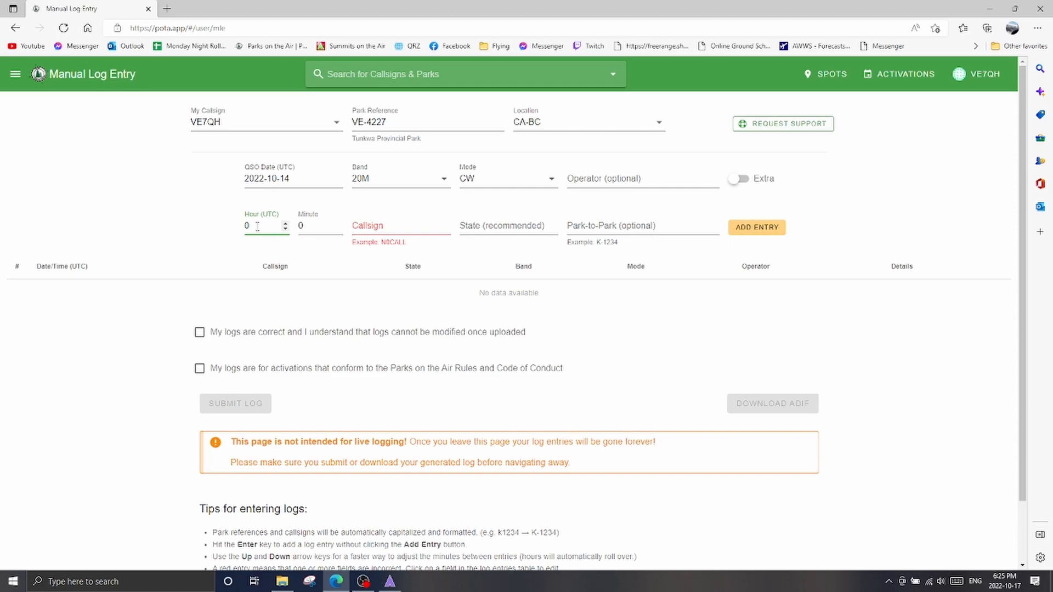
pyautogui.press('BackSpace')
pyautogui.write('20')
pyautogui.press('Tab')
pyautogui.press('Tab')
pyautogui.write('W')
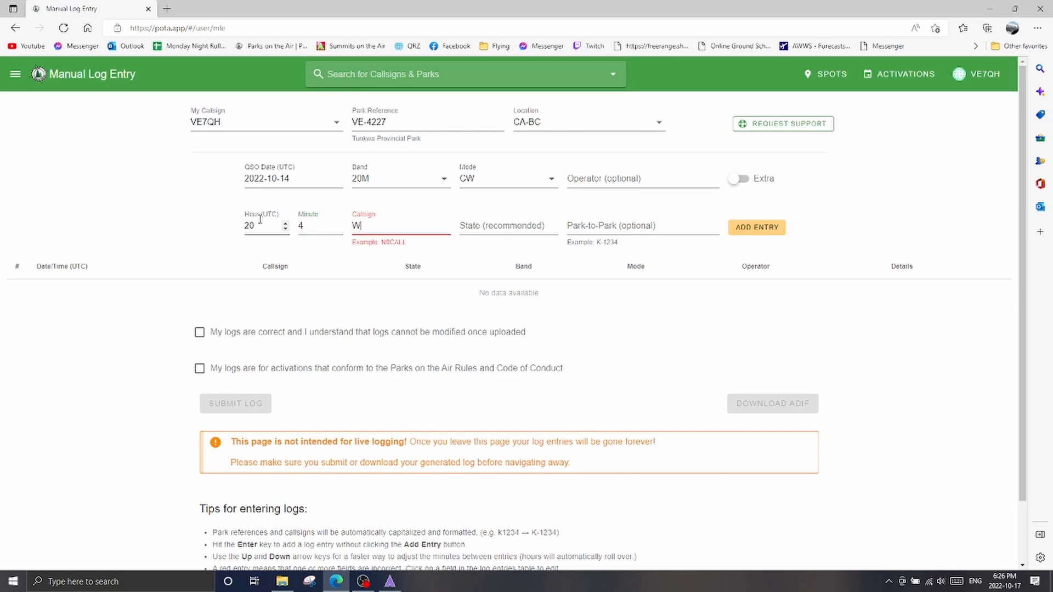
pyautogui.write('9AV')
pyautogui.press('Tab')
pyautogui.write('W')
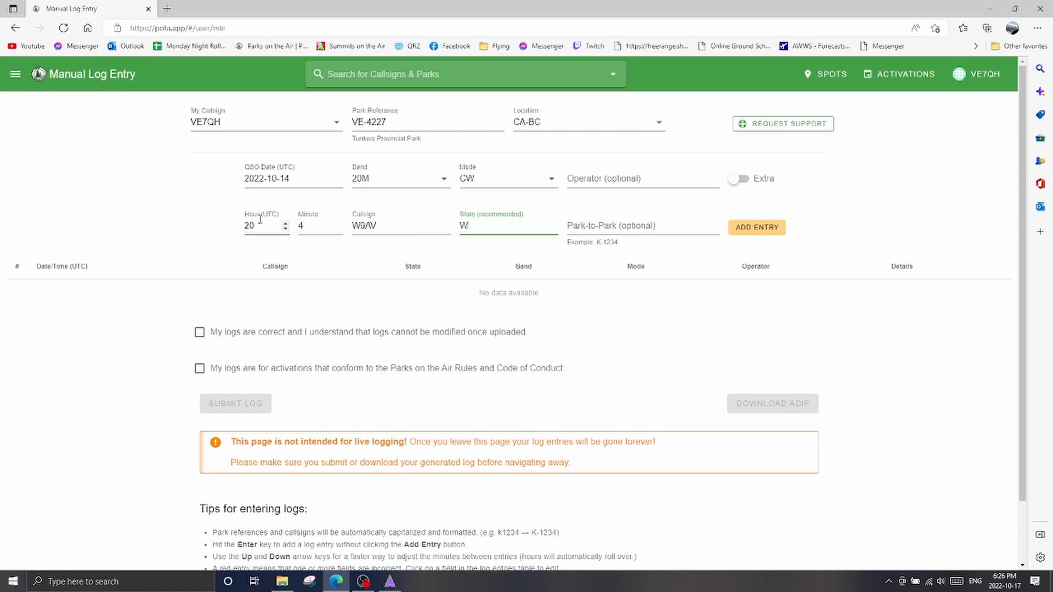
pyautogui.press('Return')
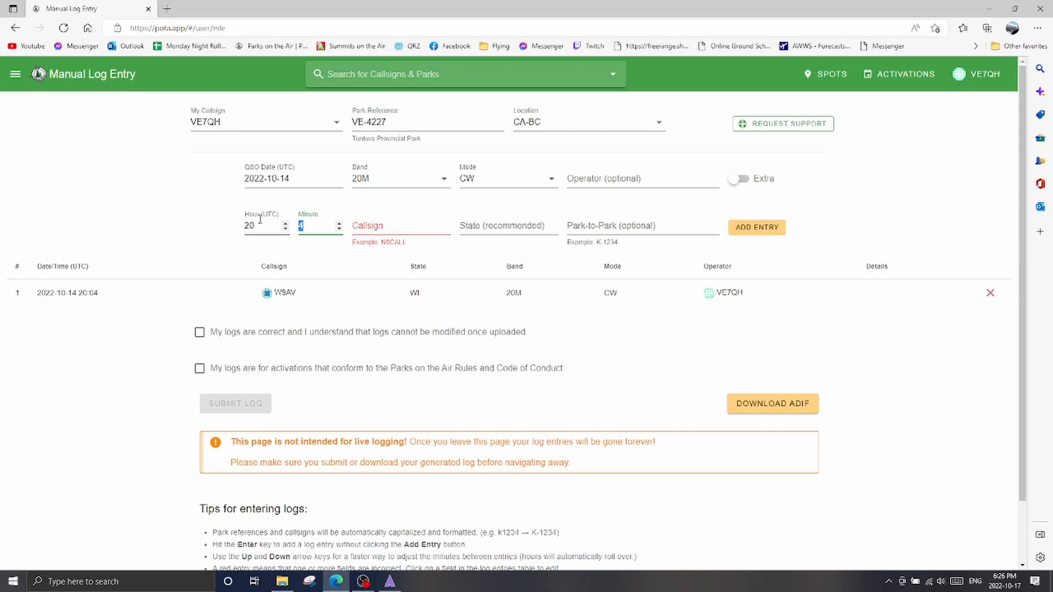
pyautogui.write('10')
pyautogui.press('Tab')
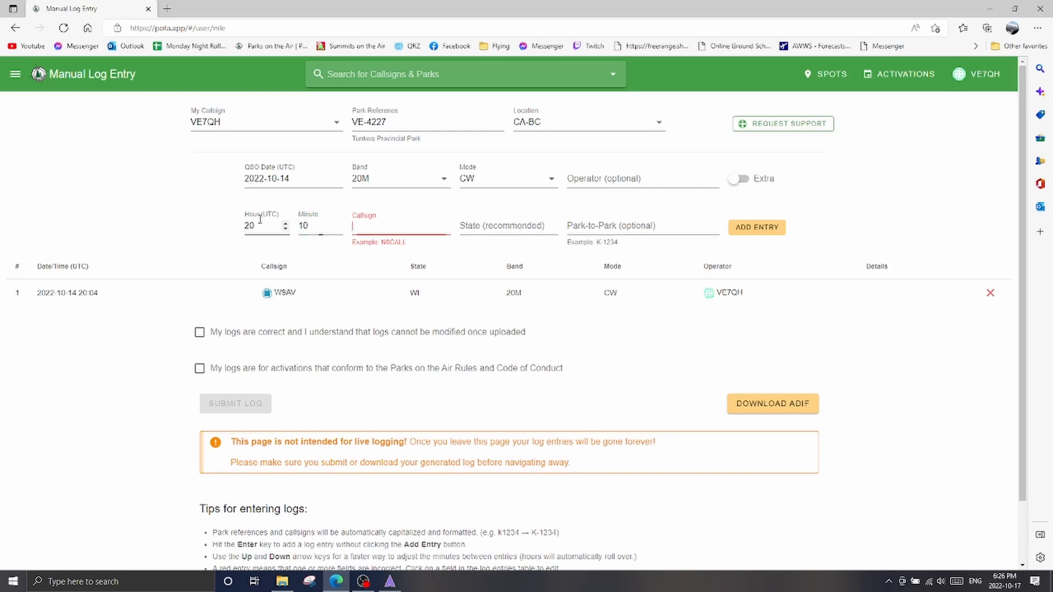
pyautogui.write('W7GA')
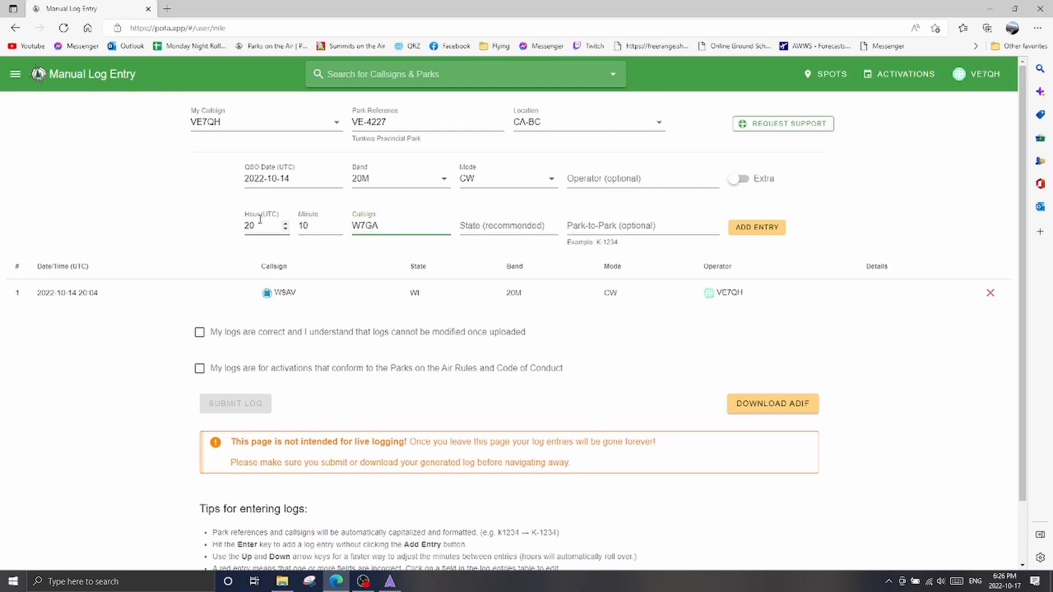
pyautogui.press('Tab')
pyautogui.write('UT')
pyautogui.press('Return')
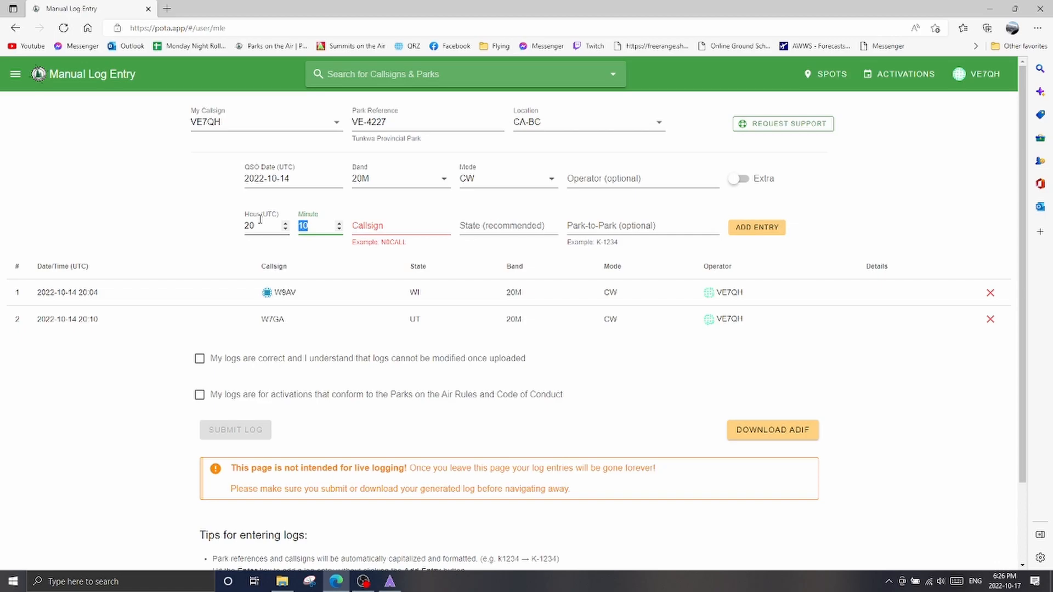
# Add a log entry for callsign NE1D in state MA, keeping the time at 20:10 UTC
pyautogui.press('Tab')
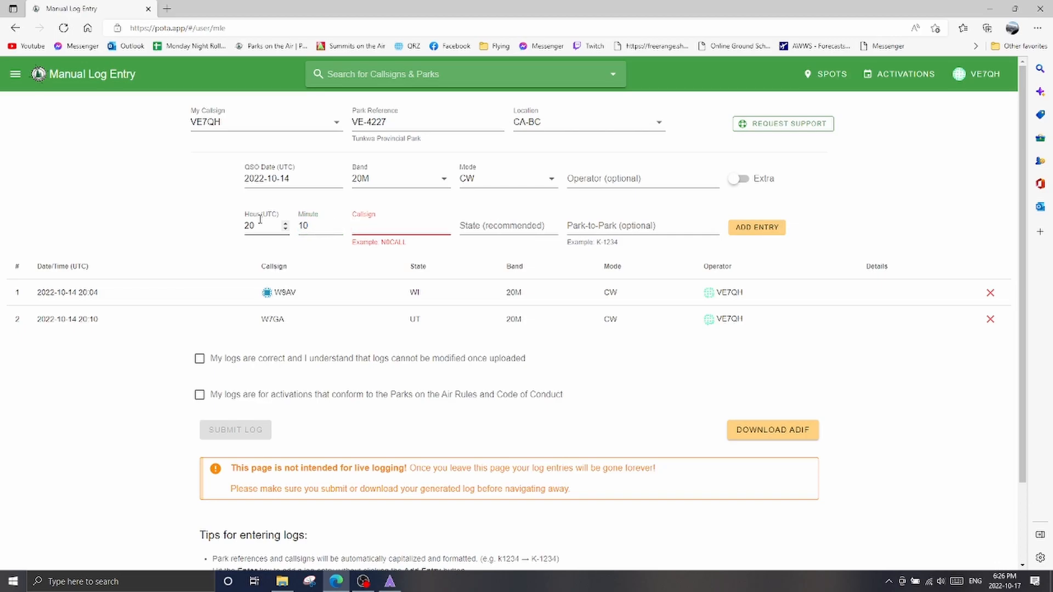
pyautogui.write('NE1D')
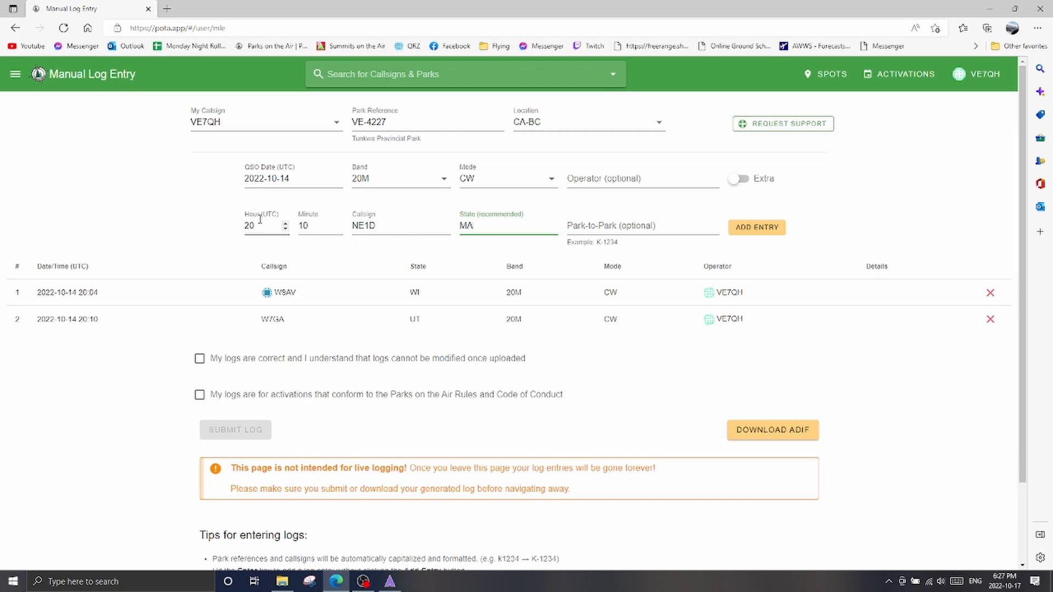
pyautogui.press('Return')
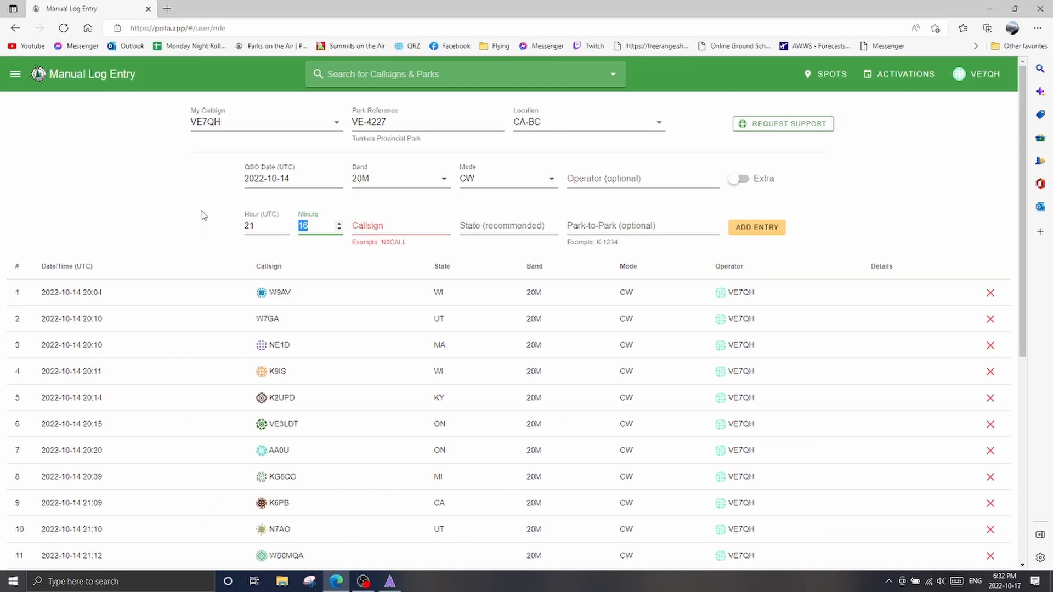
# Review all contacts in the VE-4227 manual log, including their times, callsigns, states, bands and modes
pyautogui.scroll(-3, 203, 215)
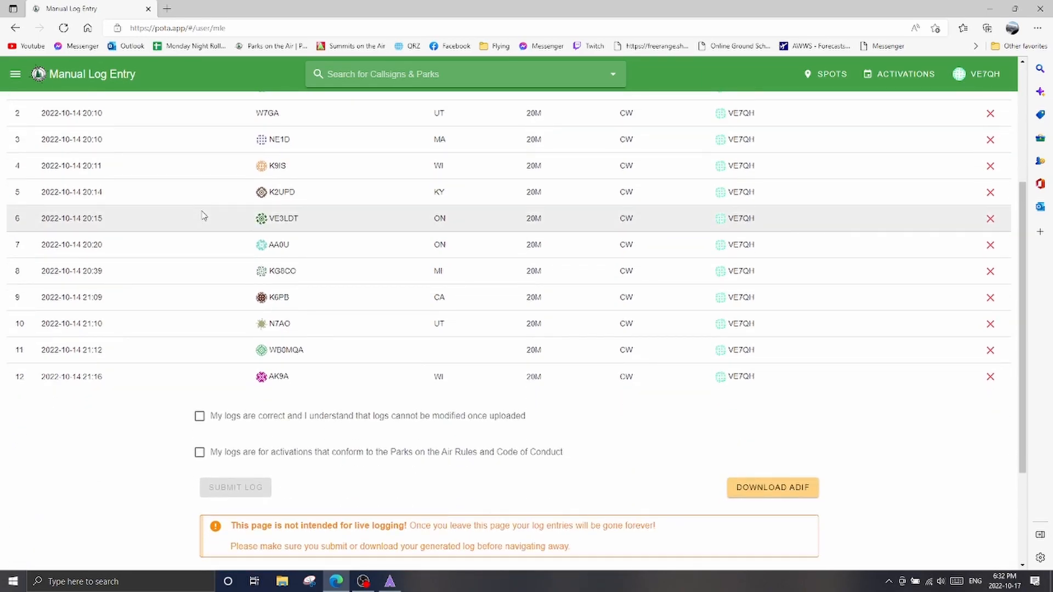
pyautogui.scroll(3, 203, 215)
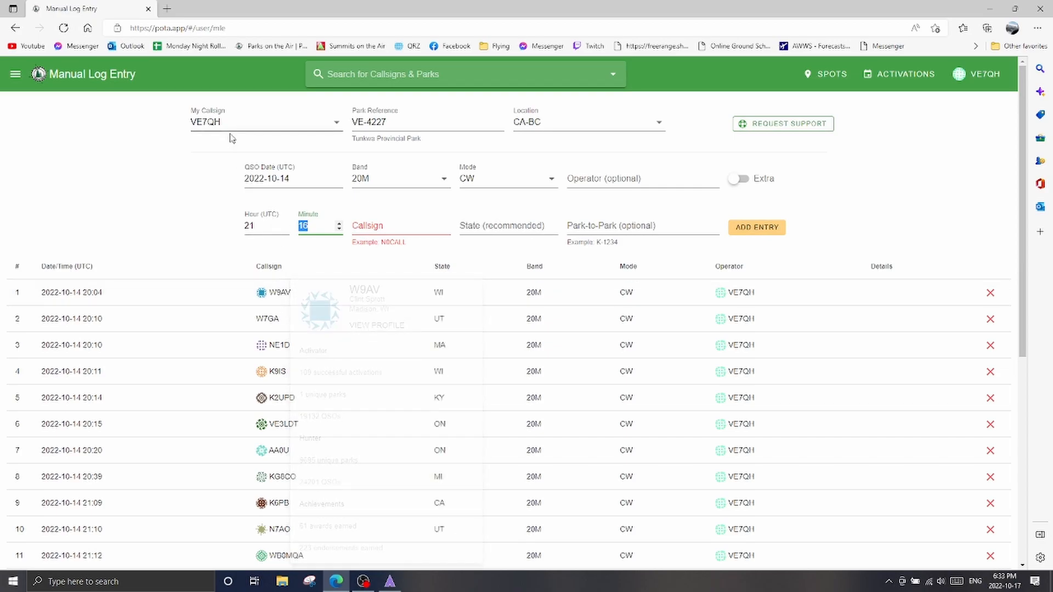
pyautogui.scroll(-3, 653, 296)
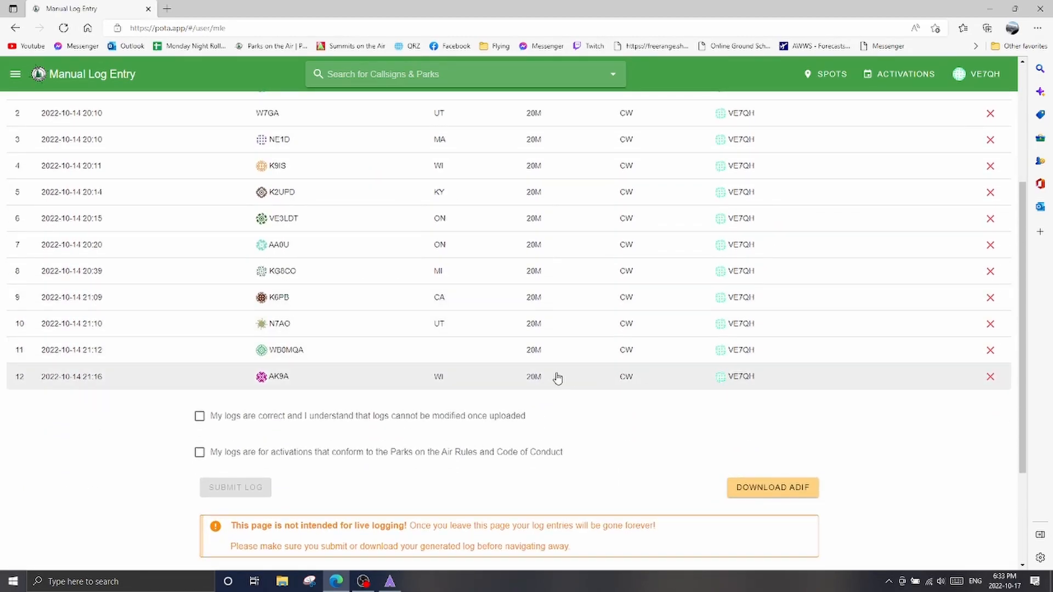
pyautogui.scroll(3, 557, 377)
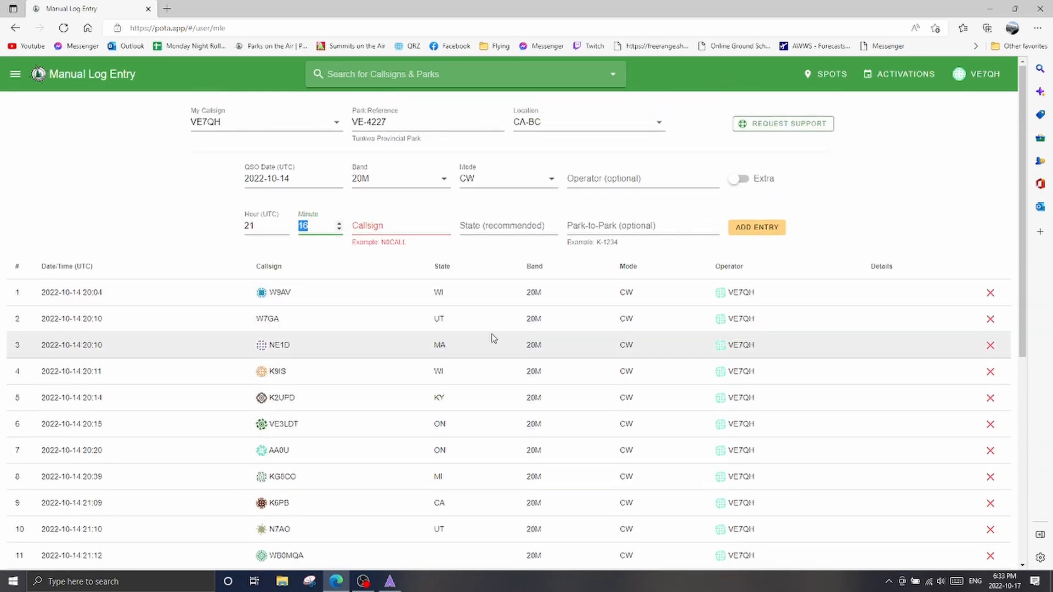
pyautogui.scroll(-4, 498, 341)
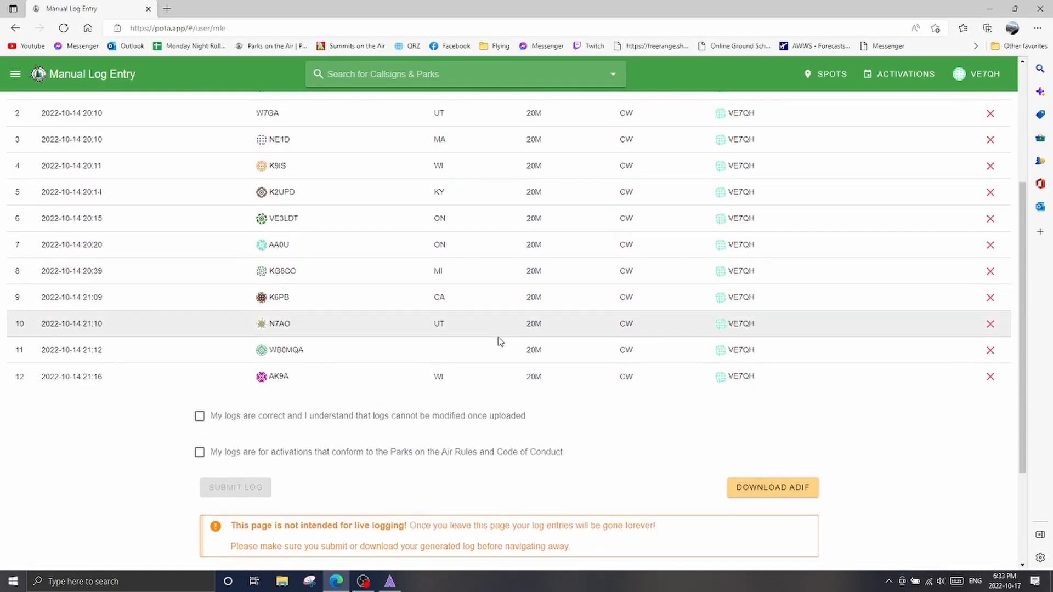
# Recheck the times, callsigns and header details of the VE-4227 entries against the submission confirmations and the page's warning
pyautogui.scroll(4, 195, 280)
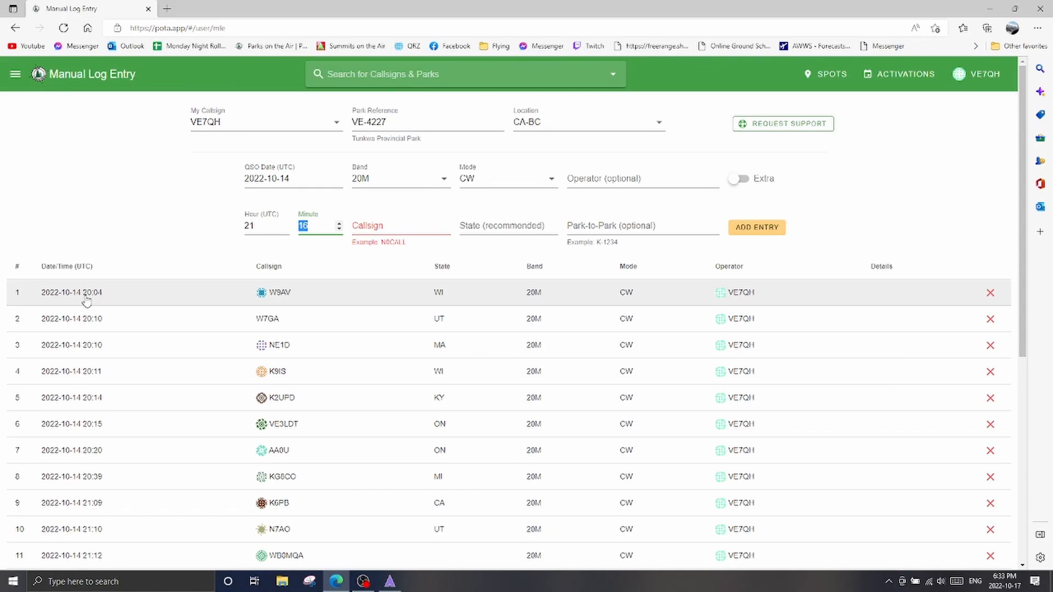
pyautogui.scroll(-4, 91, 362)
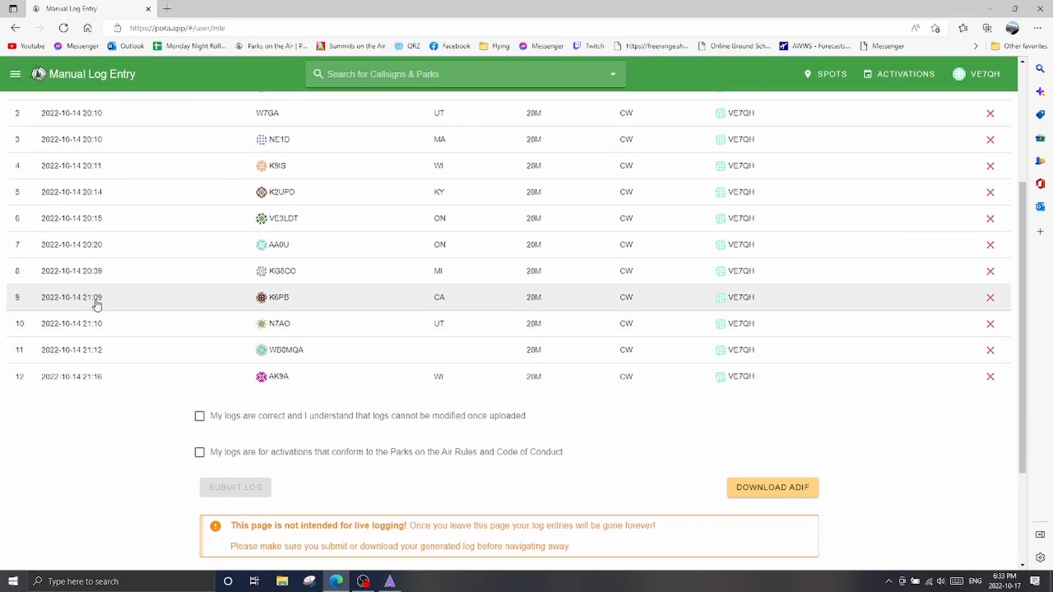
pyautogui.scroll(3, 105, 280)
pyautogui.scroll(1, 106, 278)
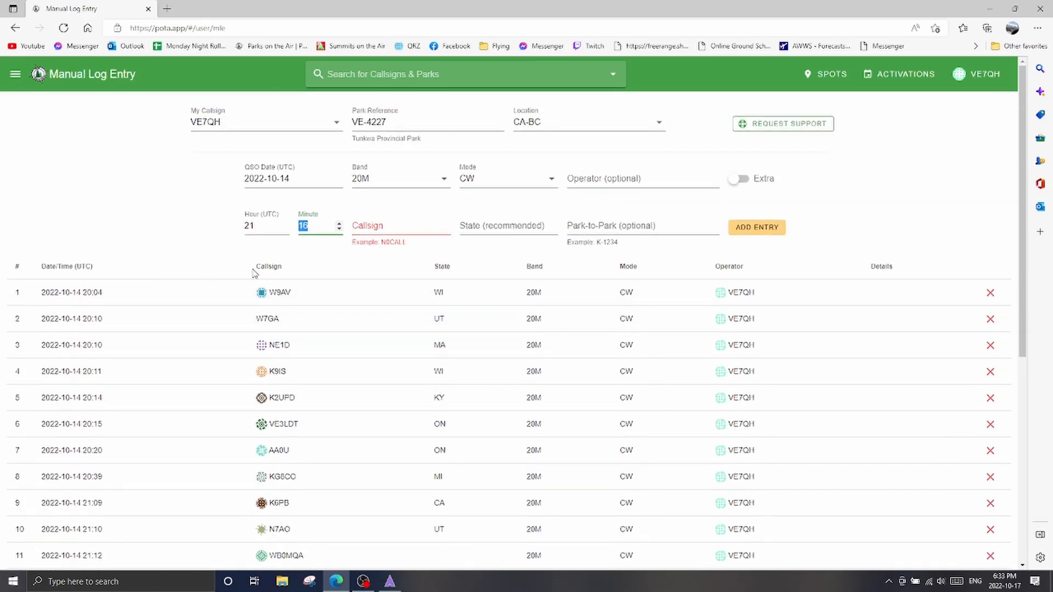
pyautogui.scroll(-4, 268, 286)
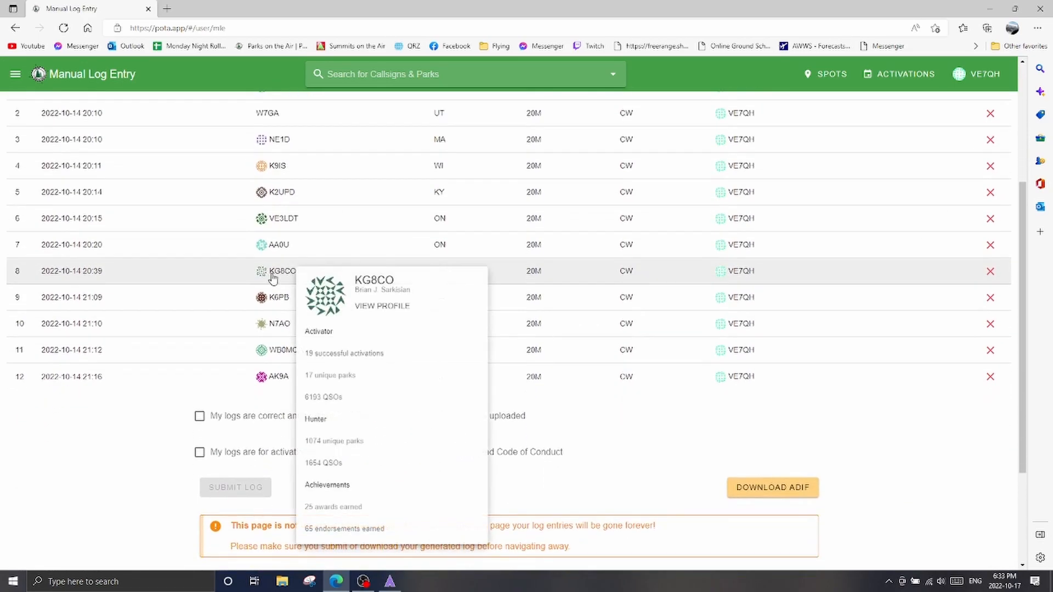
pyautogui.moveTo(271, 247)
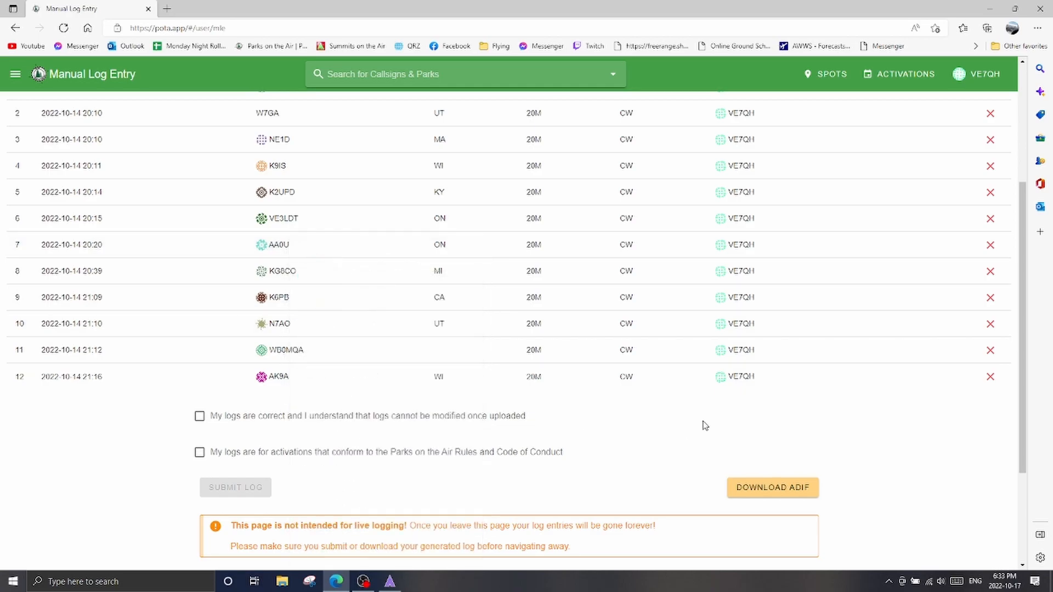
pyautogui.scroll(4, 704, 425)
pyautogui.scroll(-6, 697, 380)
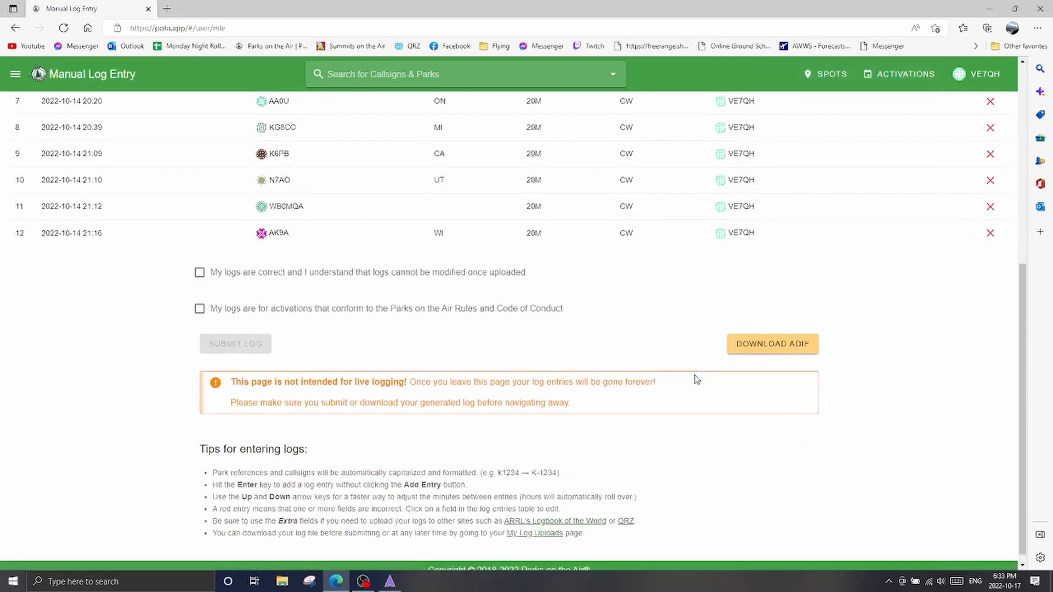
pyautogui.scroll(1, 308, 301)
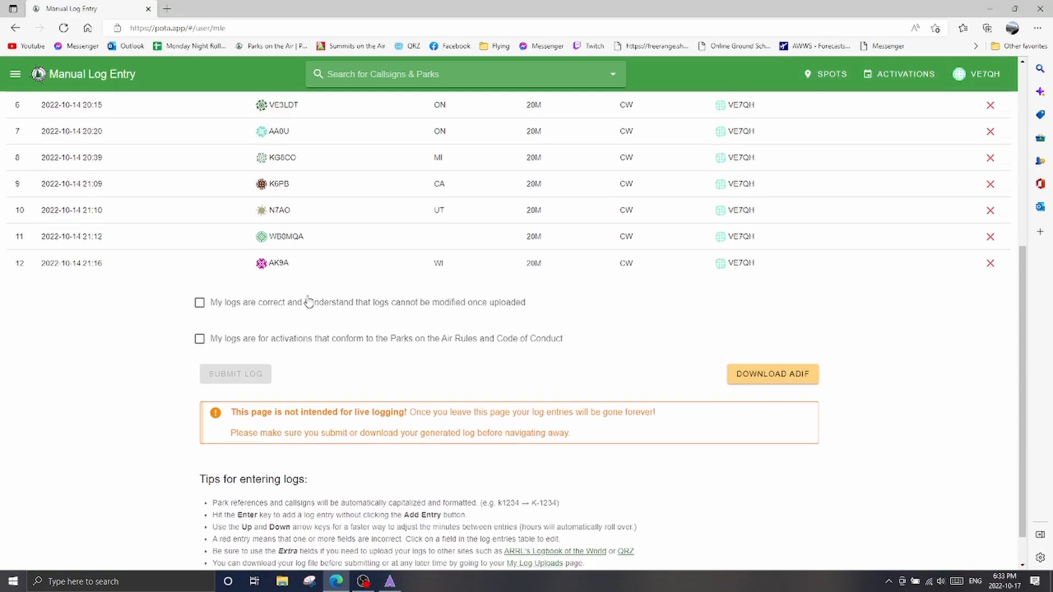
pyautogui.scroll(6, 308, 301)
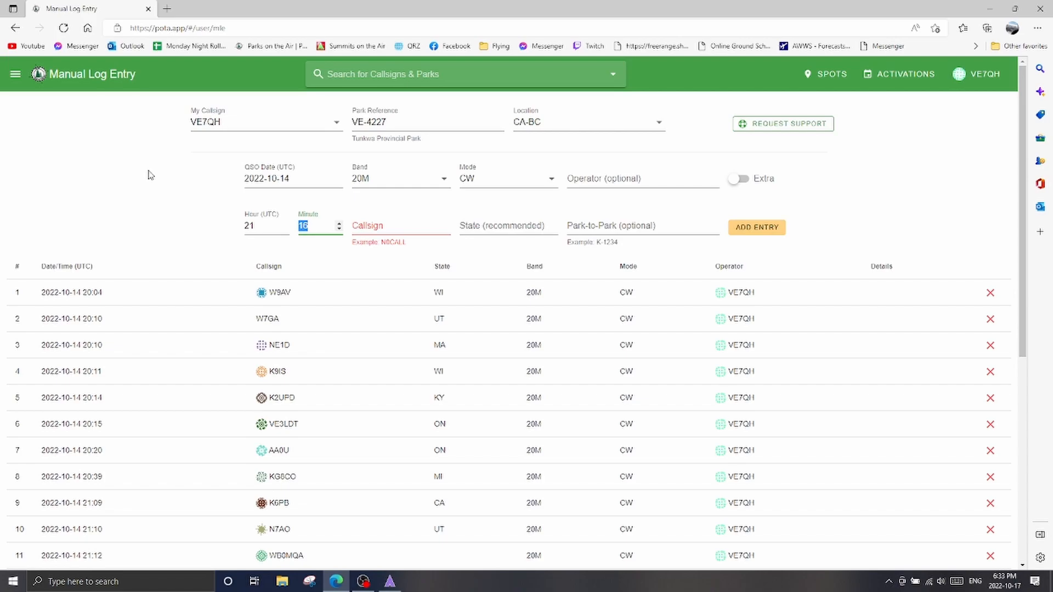
# Confirm that the logs are correct and that the activations conform to the Parks on the Air Rules and Code of Conduct
pyautogui.scroll(-6, 157, 173)
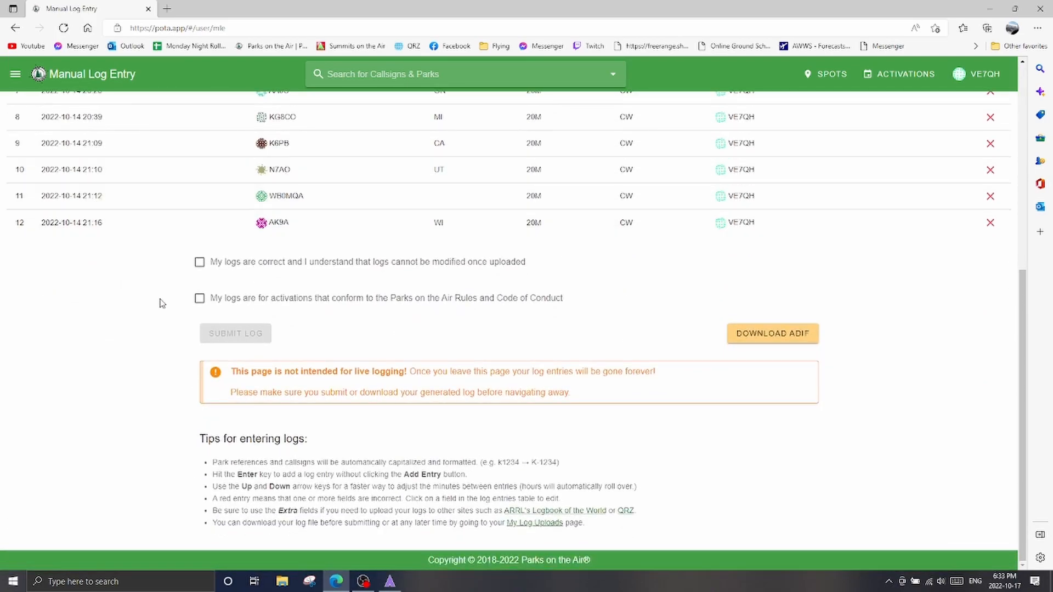
pyautogui.click(201, 263)
pyautogui.click(233, 299)
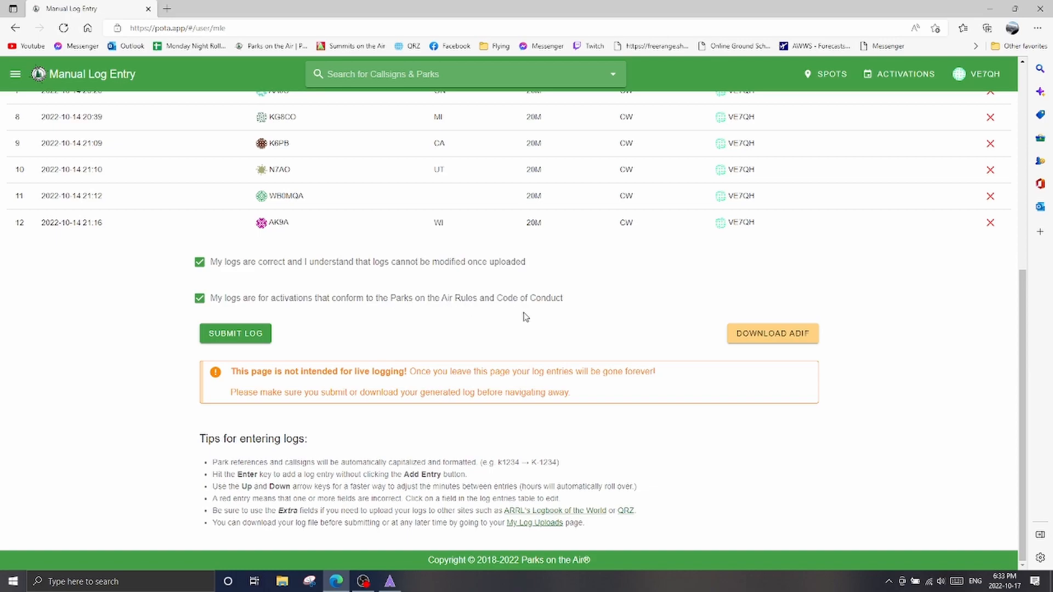
pyautogui.scroll(5, 531, 318)
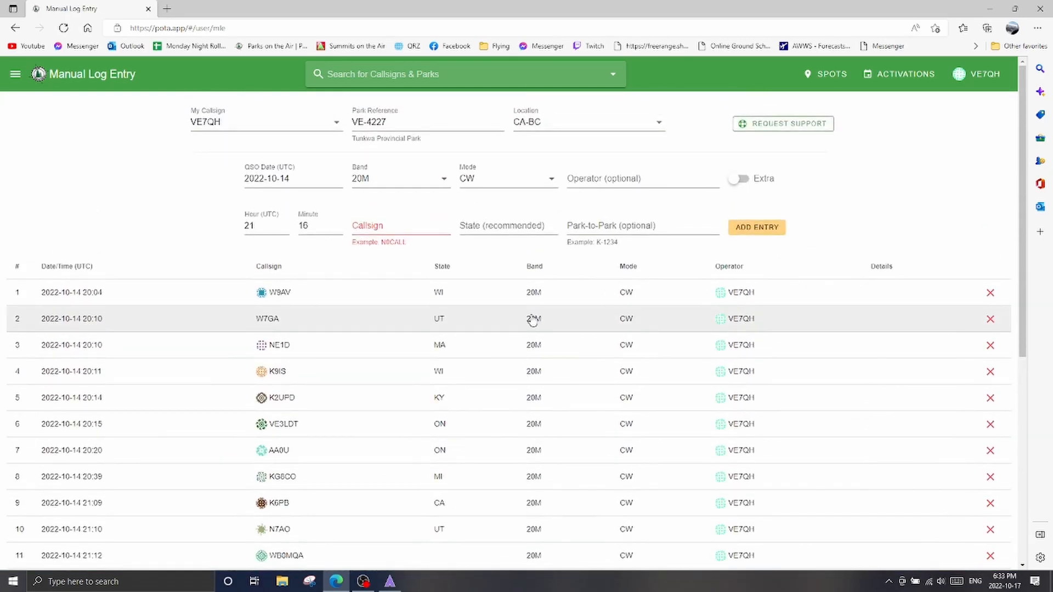
pyautogui.scroll(-7, 142, 236)
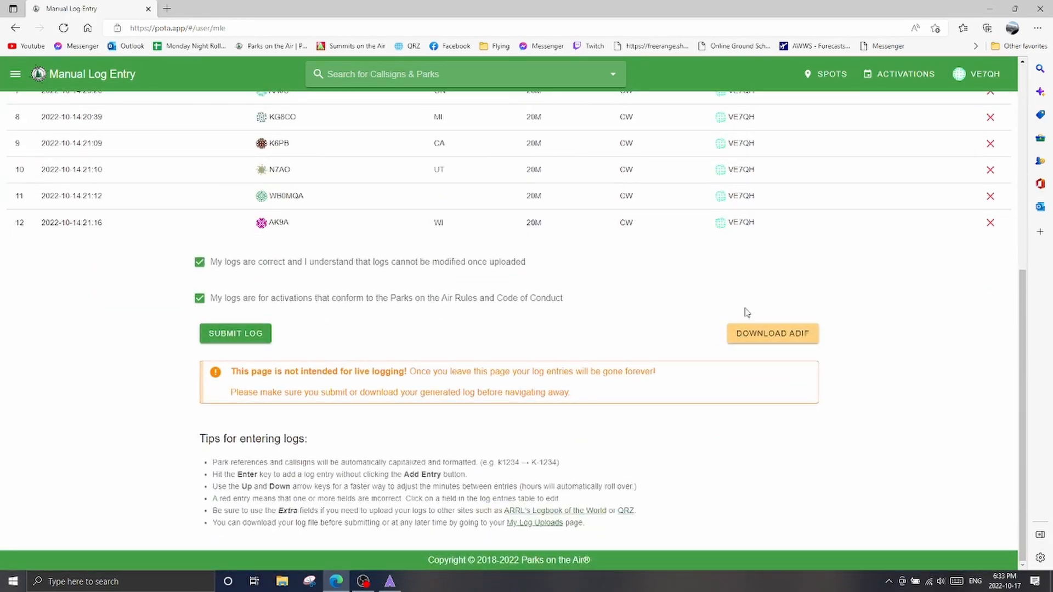
pyautogui.click(755, 336)
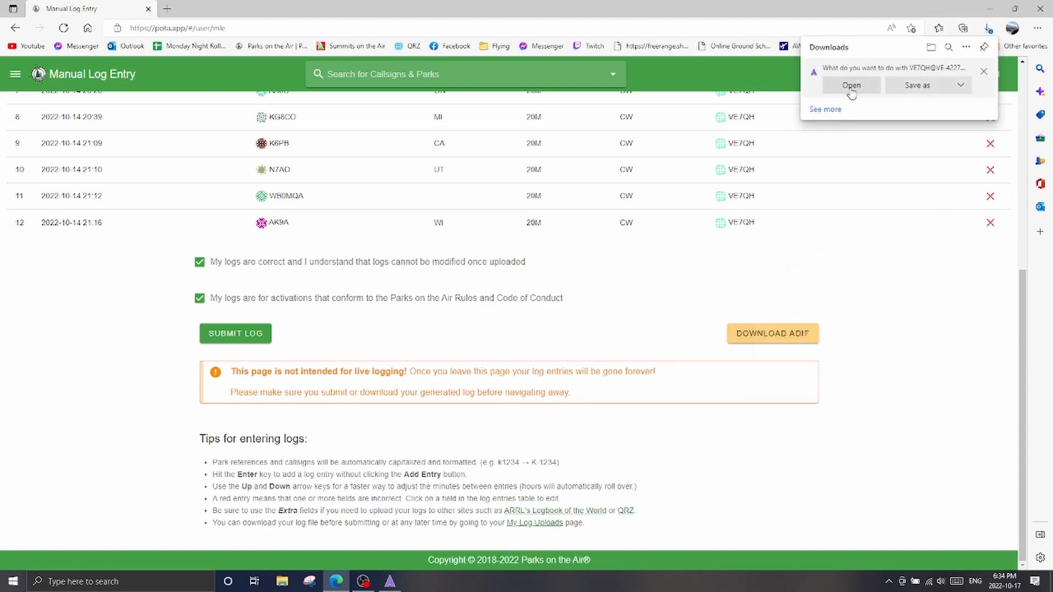
pyautogui.click(911, 86)
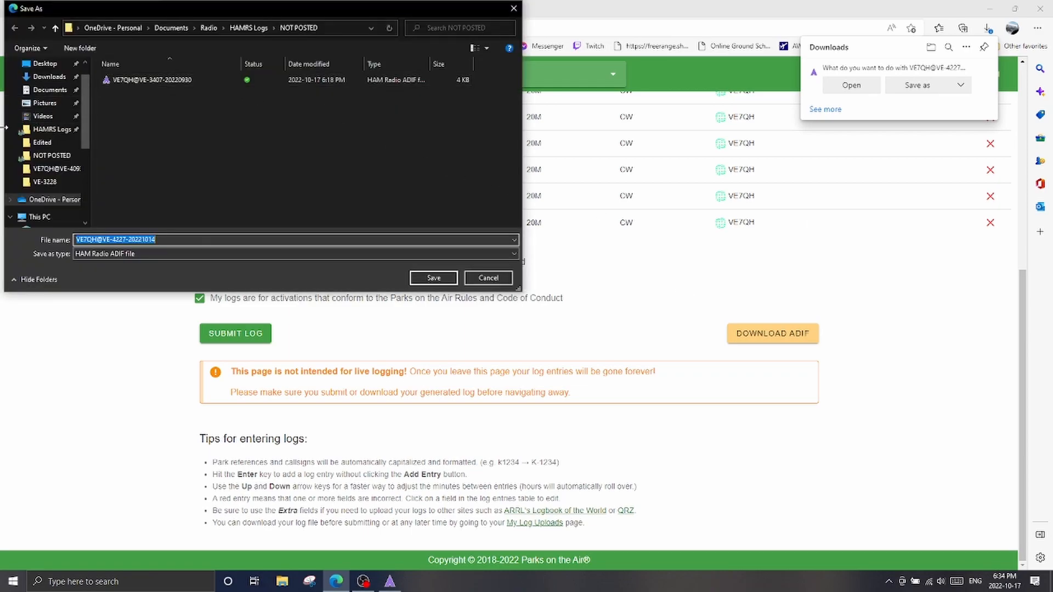
pyautogui.click(242, 29)
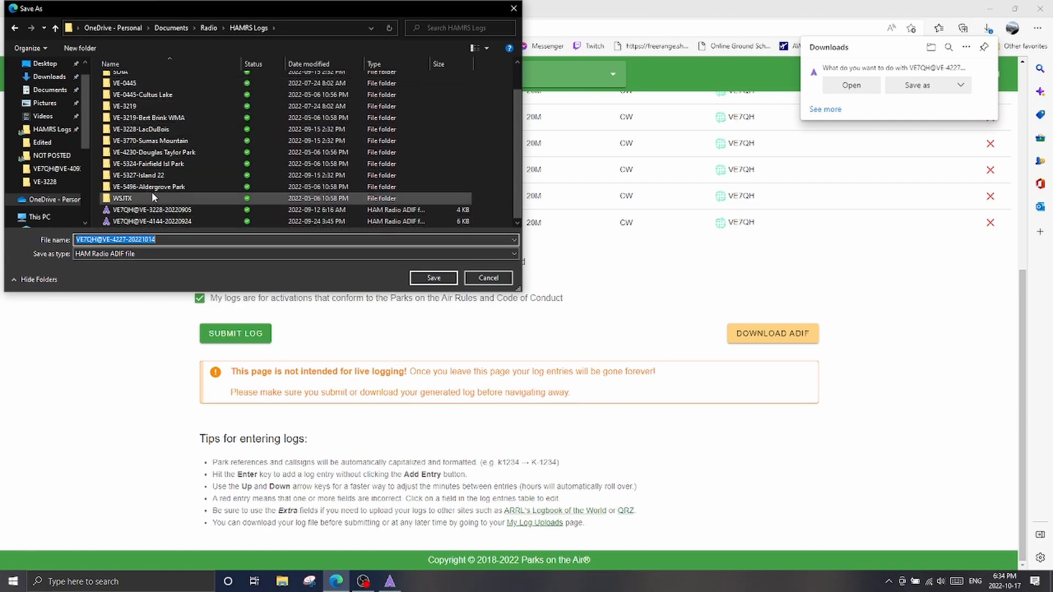
pyautogui.scroll(1, 152, 192)
pyautogui.scroll(-1, 195, 172)
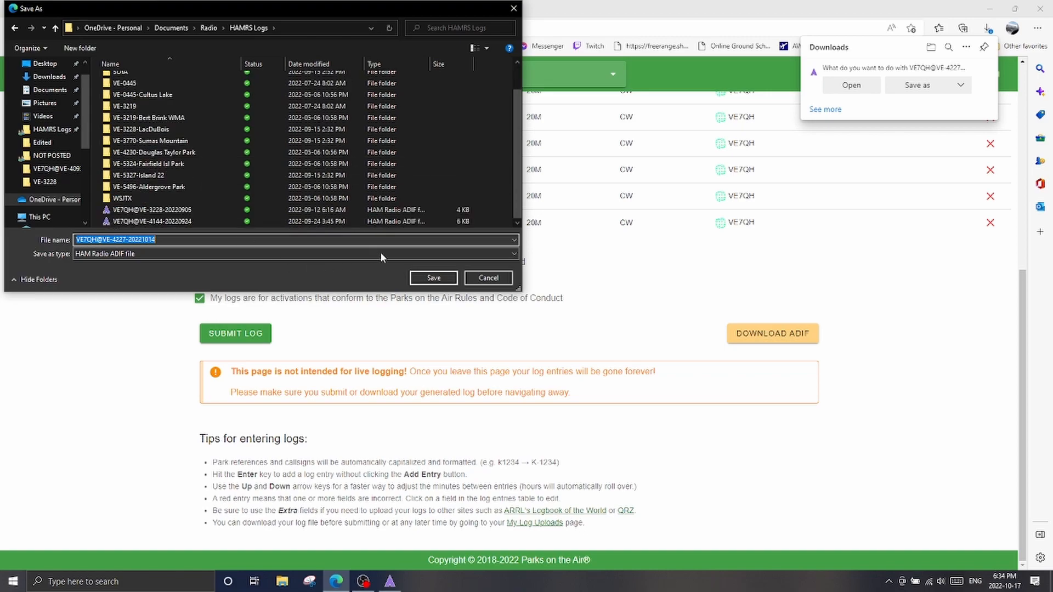
pyautogui.click(433, 278)
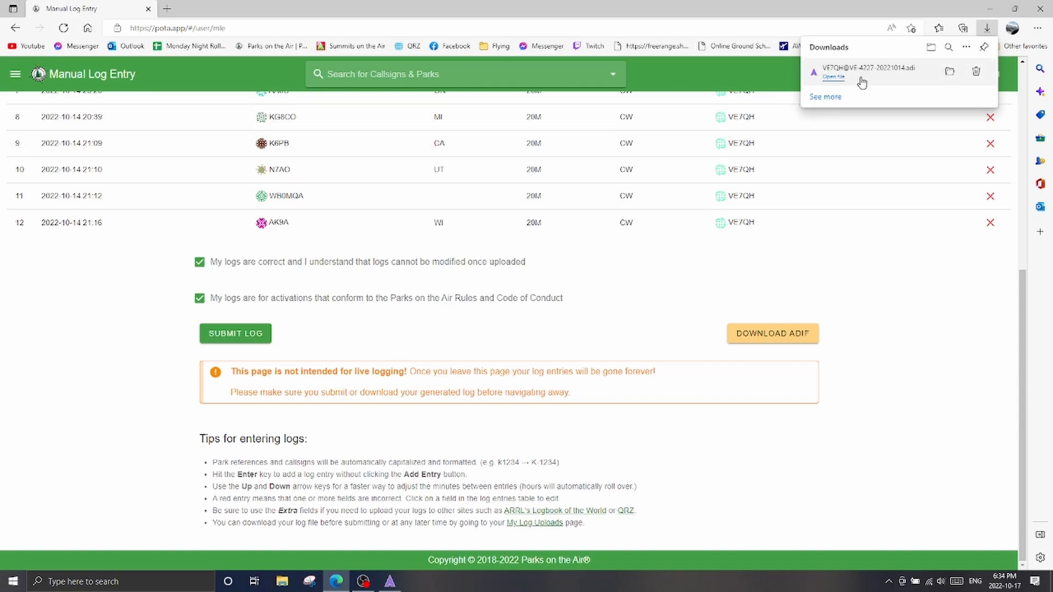
# Open the downloaded VE-4227 ADIF file in ADIFMaster, inspect its contact records, and close it
pyautogui.click(833, 77)
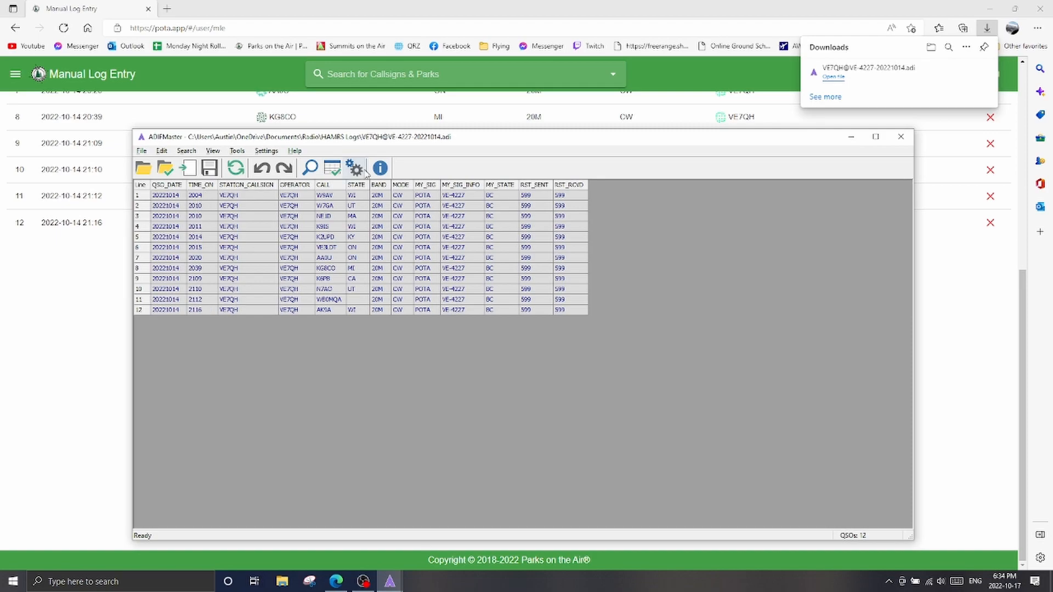
pyautogui.moveTo(390, 142); pyautogui.dragTo(338, 102)
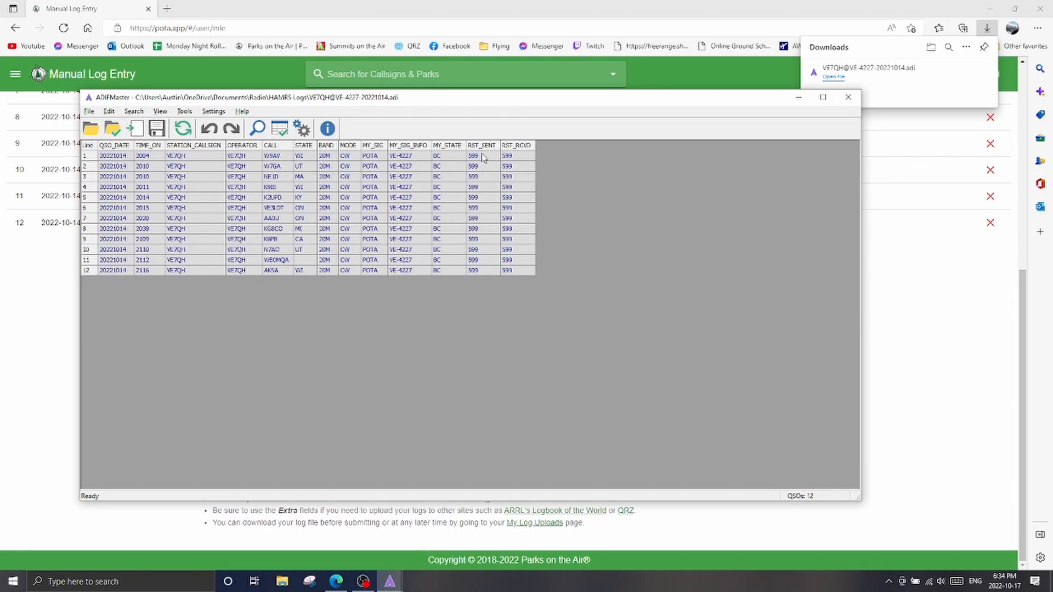
pyautogui.click(847, 97)
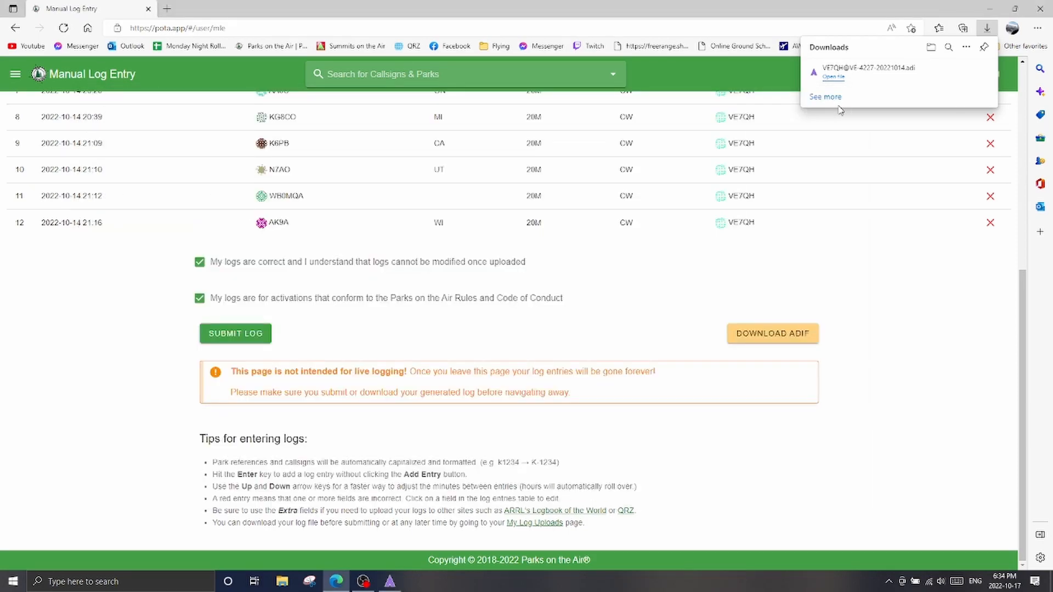
# Submit the VE-4227 manual log to Parks on the Air and wait for the log uploads page
pyautogui.click(235, 335)
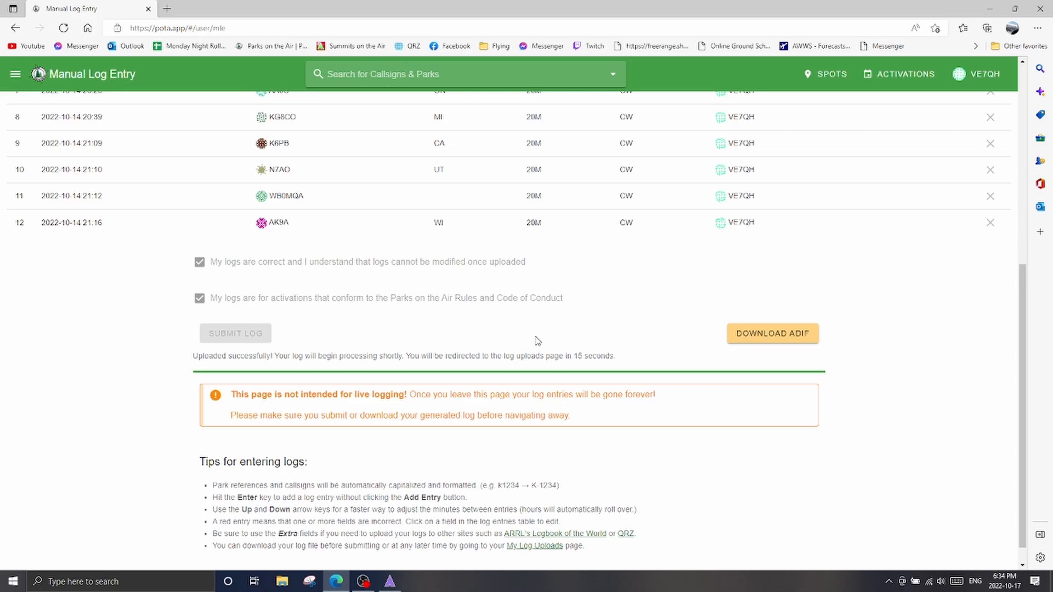
pyautogui.scroll(-1, 536, 341)
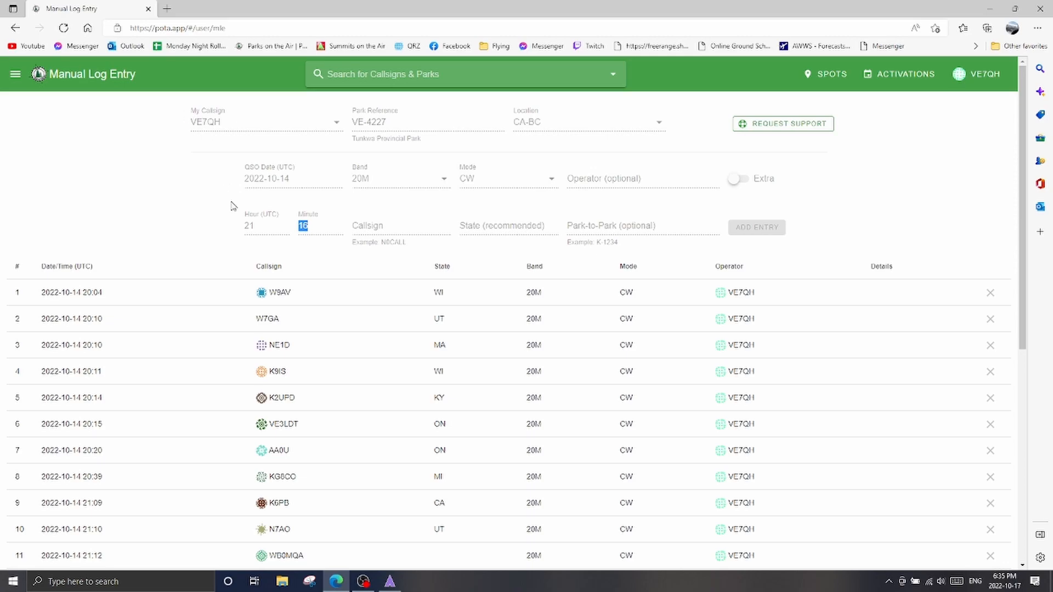
pyautogui.scroll(-4, 242, 273)
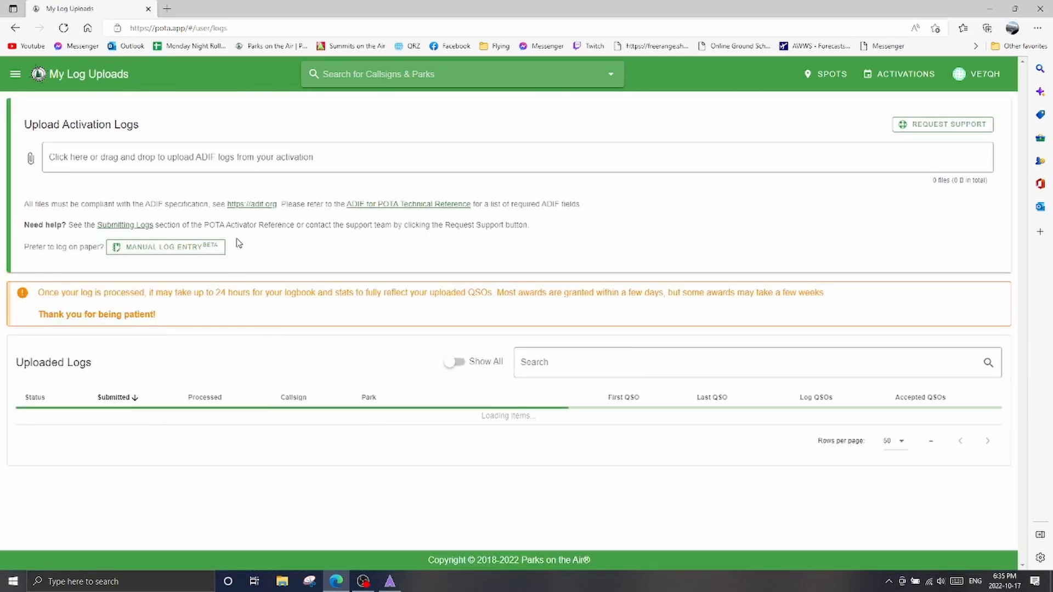
# Examine the upload details of the VE-4227 log and of the VE-5327 log submitted on 2022-02-04
pyautogui.scroll(-3, 370, 239)
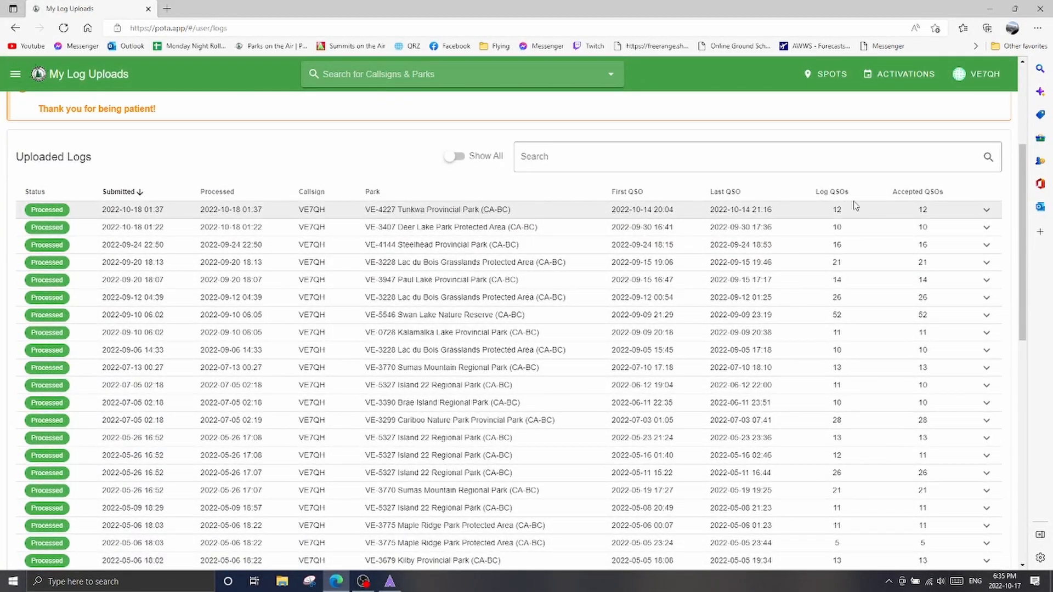
pyautogui.click(986, 209)
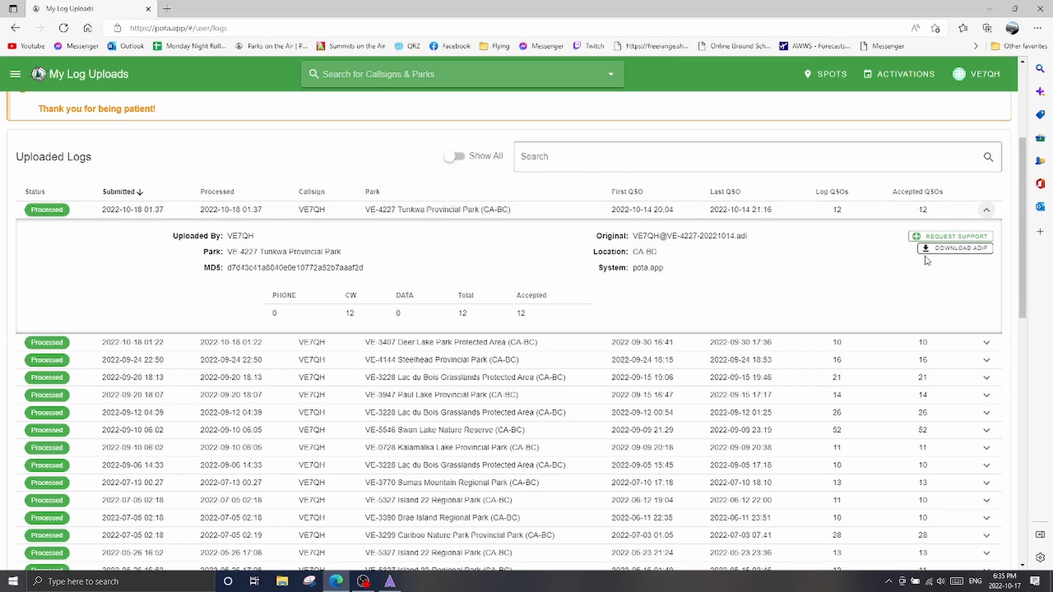
pyautogui.scroll(-10, 199, 371)
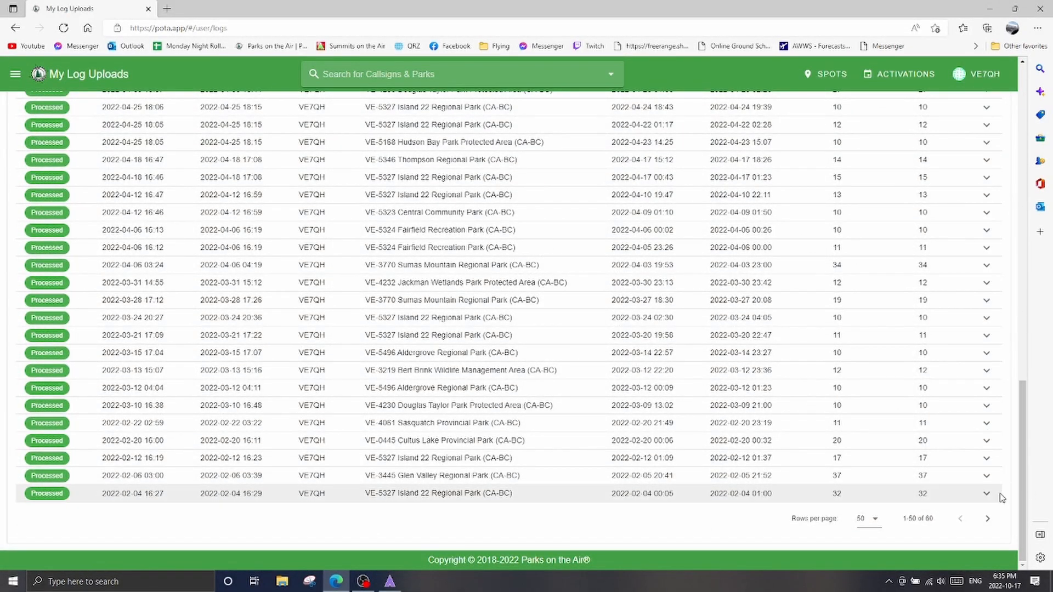
pyautogui.click(985, 495)
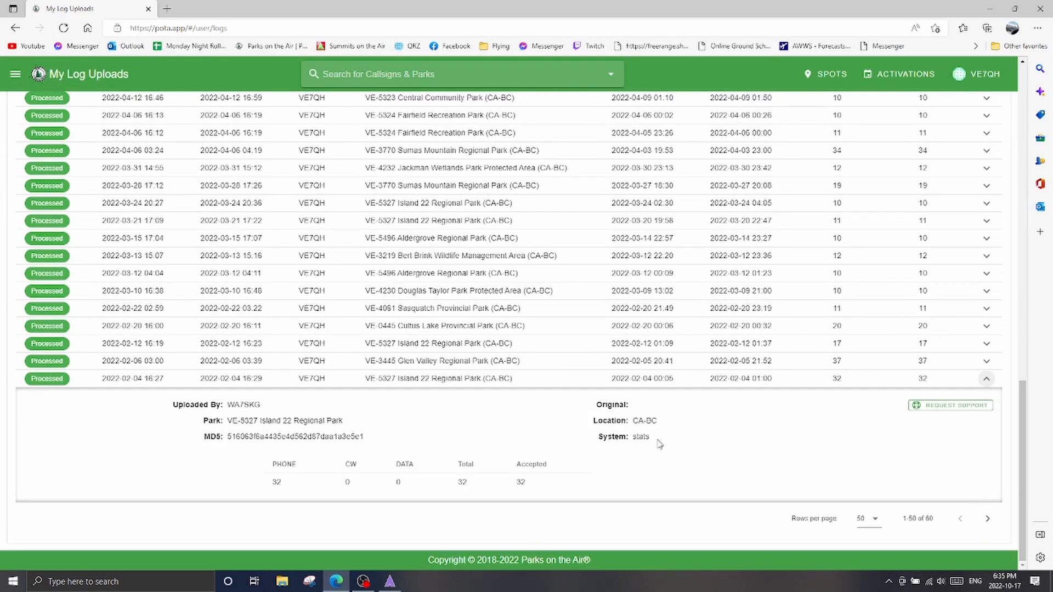
pyautogui.click(984, 381)
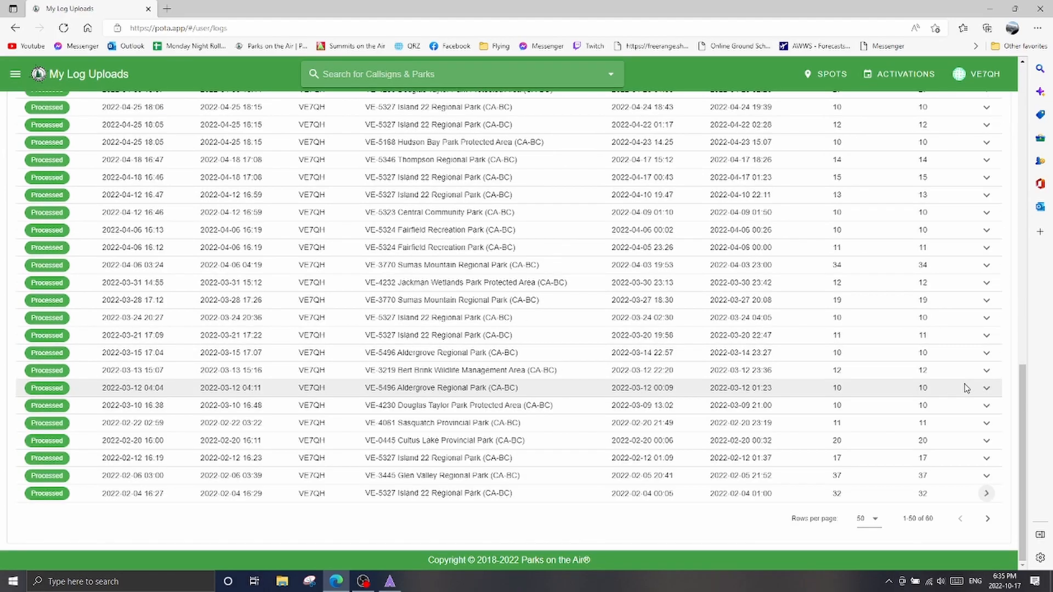
# Expand the VE-3407 Deer Lake Park upload to check its details, and collapse it again
pyautogui.scroll(10, 439, 434)
pyautogui.scroll(6, 453, 423)
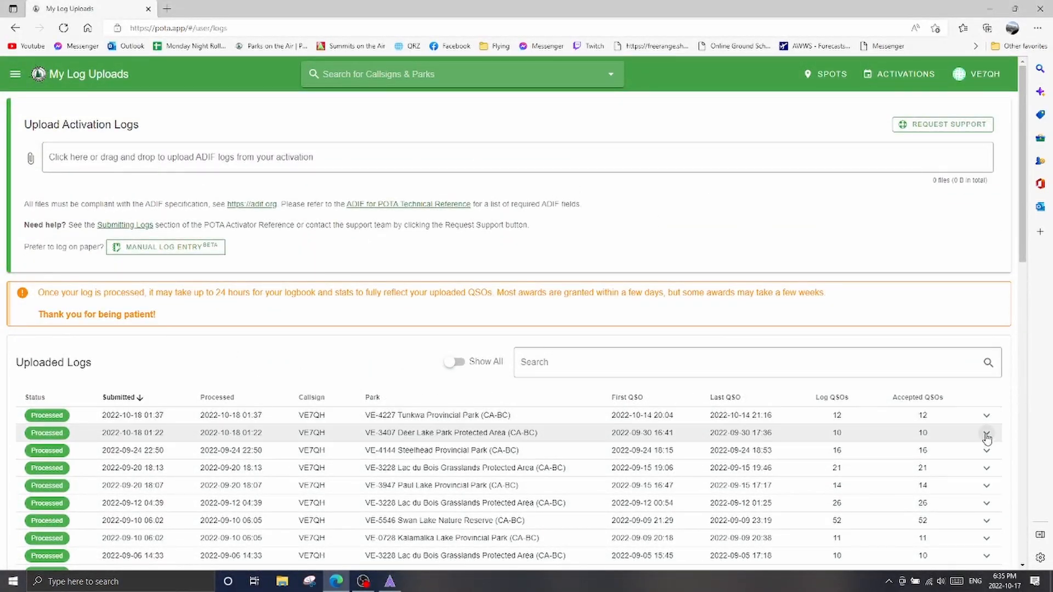
pyautogui.click(986, 433)
pyautogui.click(987, 434)
# Look through the uploaded logs, checking their status, submission dates and accepted QSOs
pyautogui.scroll(-6, 794, 383)
pyautogui.scroll(4, 796, 384)
pyautogui.scroll(2, 797, 385)
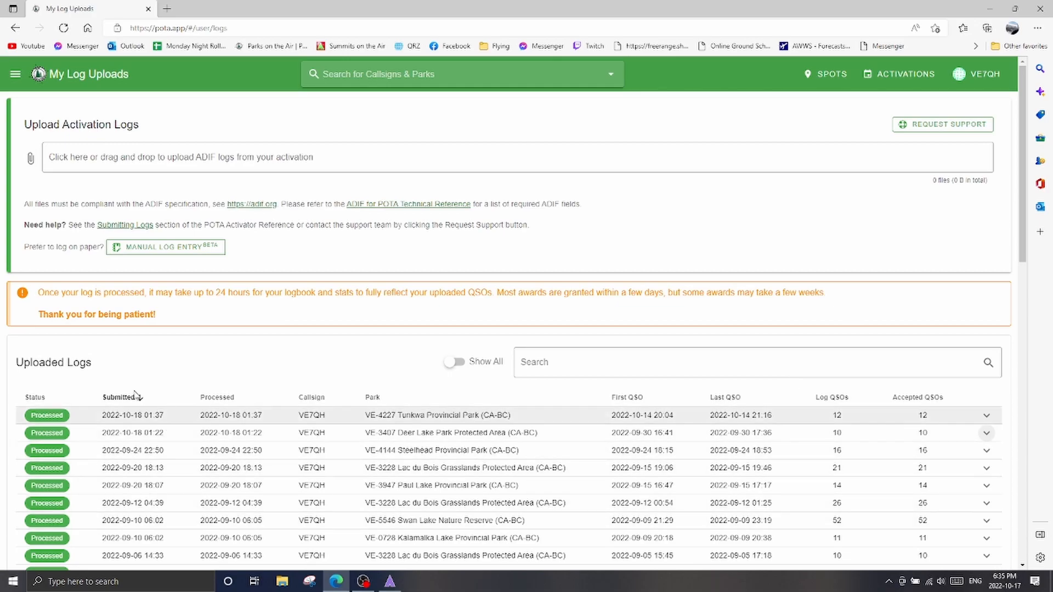
pyautogui.scroll(-7, 159, 306)
pyautogui.scroll(-3, 160, 305)
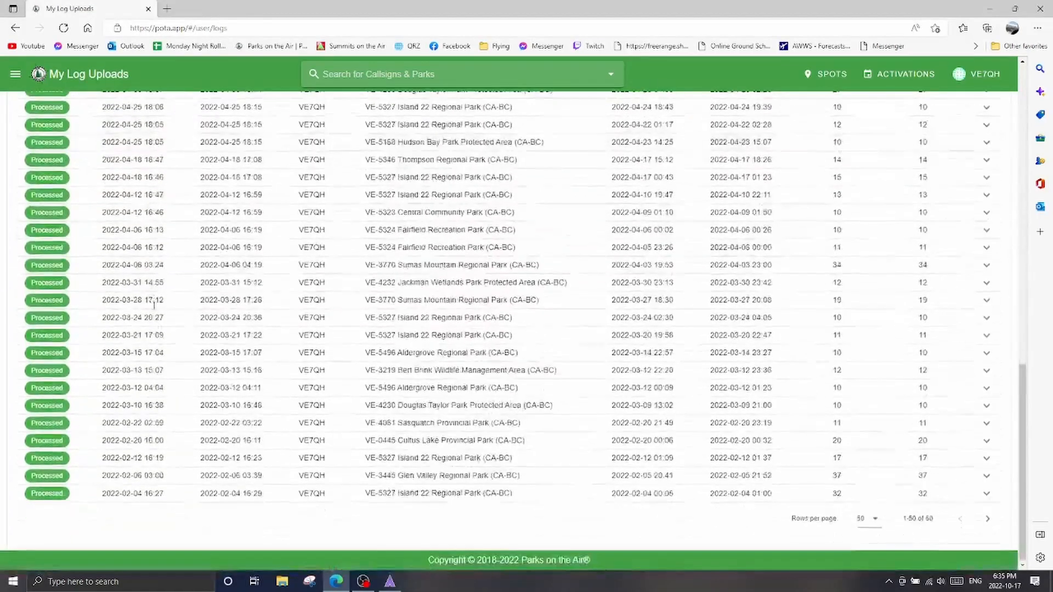
pyautogui.scroll(7, 153, 307)
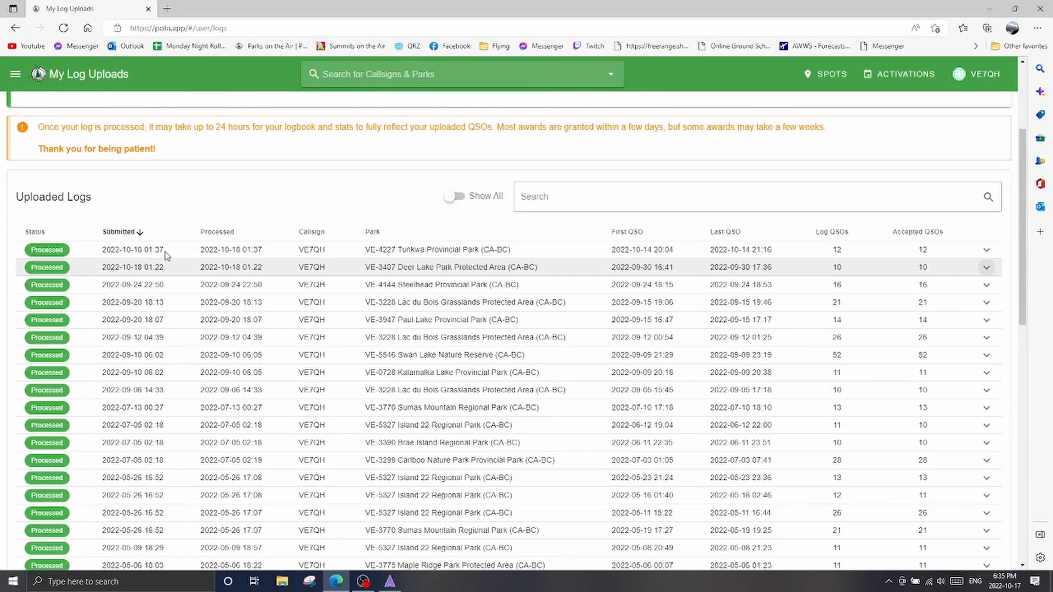
pyautogui.scroll(-4, 203, 222)
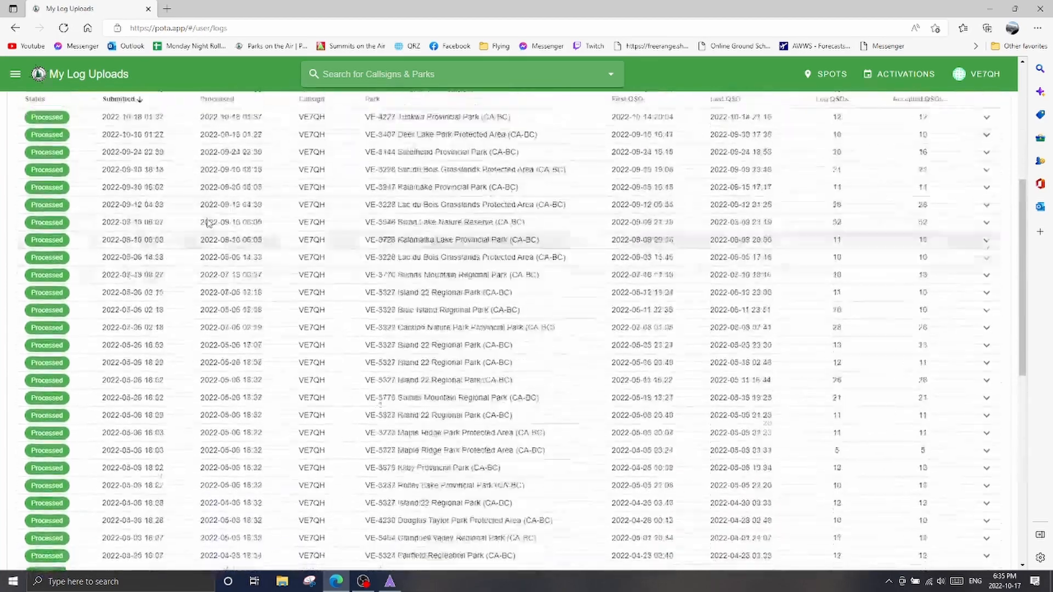
pyautogui.scroll(8, 207, 224)
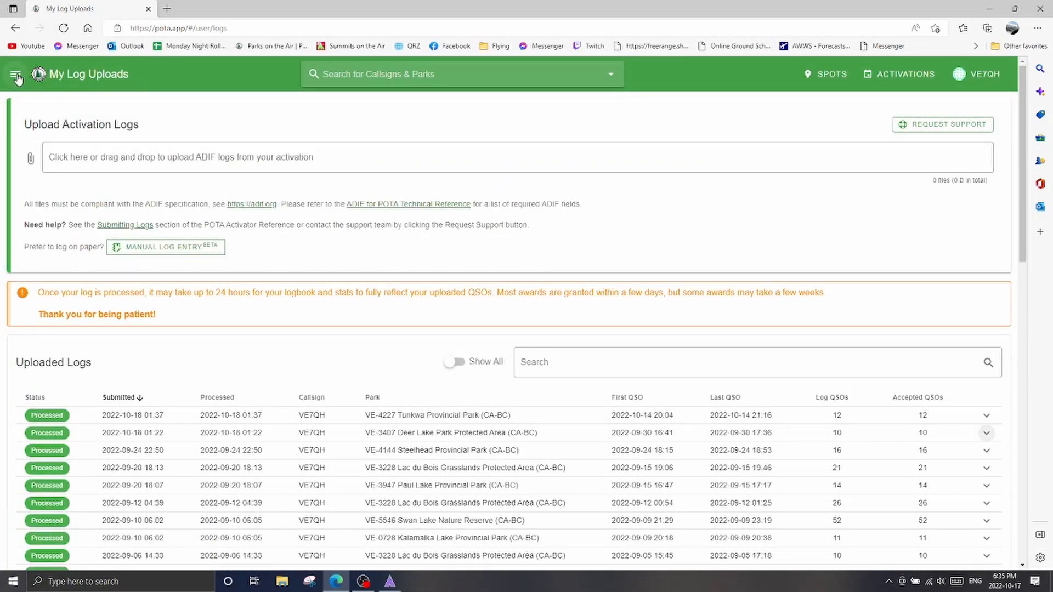
# Look through the site's navigation menu, including the personal log, stats, awards and account pages and the display options, and close it
pyautogui.click(16, 76)
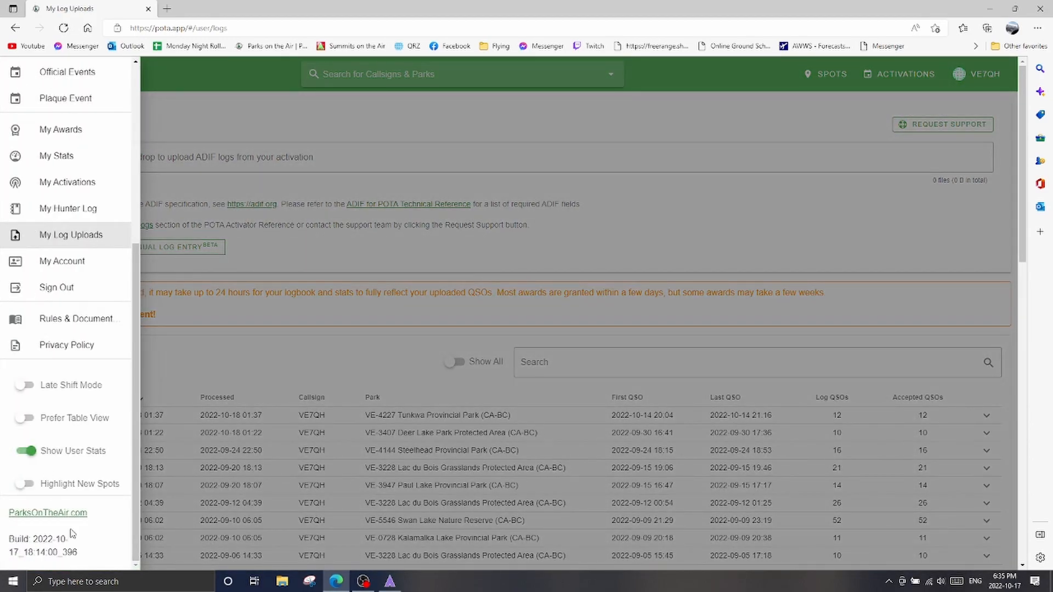
pyautogui.scroll(5, 94, 520)
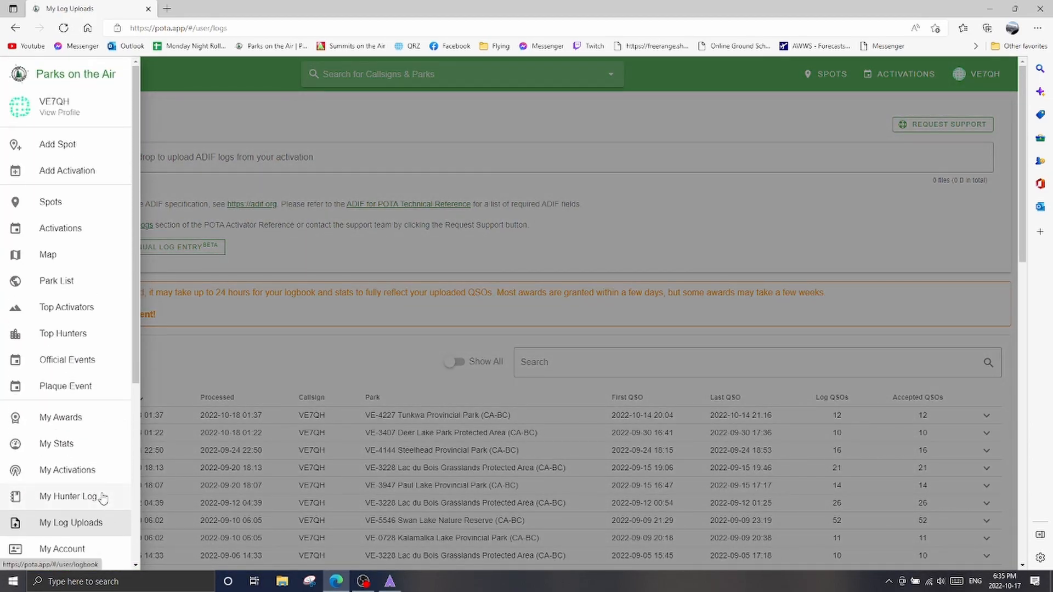
pyautogui.scroll(-5, 108, 498)
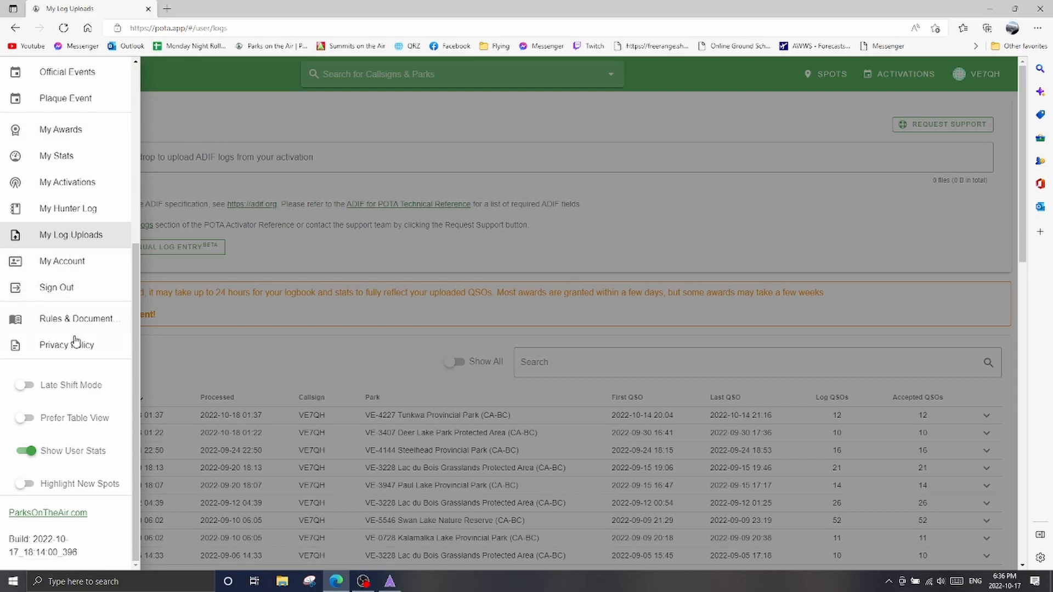
pyautogui.scroll(3, 88, 315)
pyautogui.scroll(2, 87, 316)
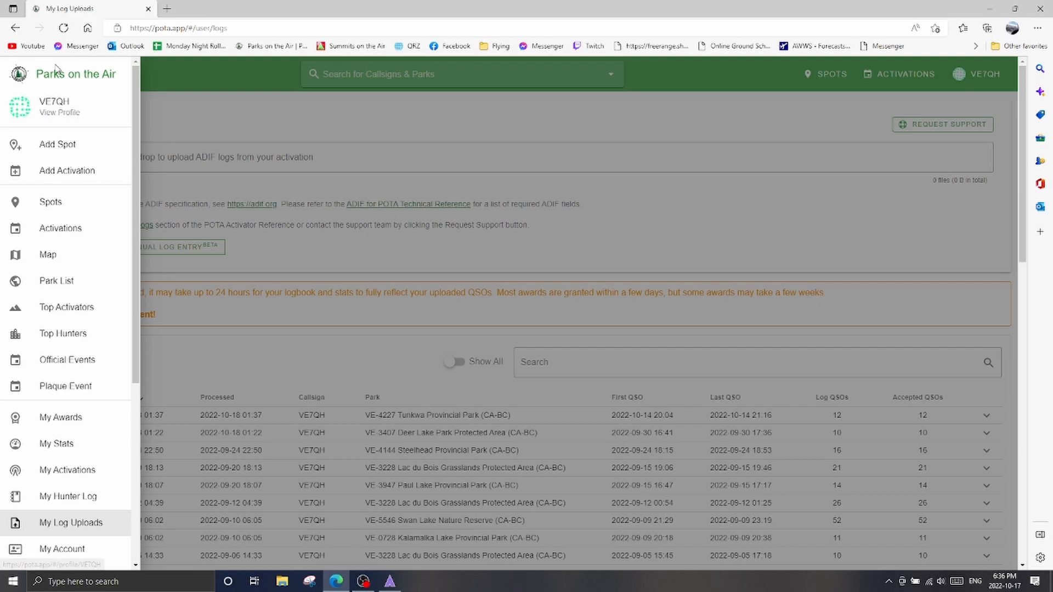
pyautogui.scroll(-4, 73, 331)
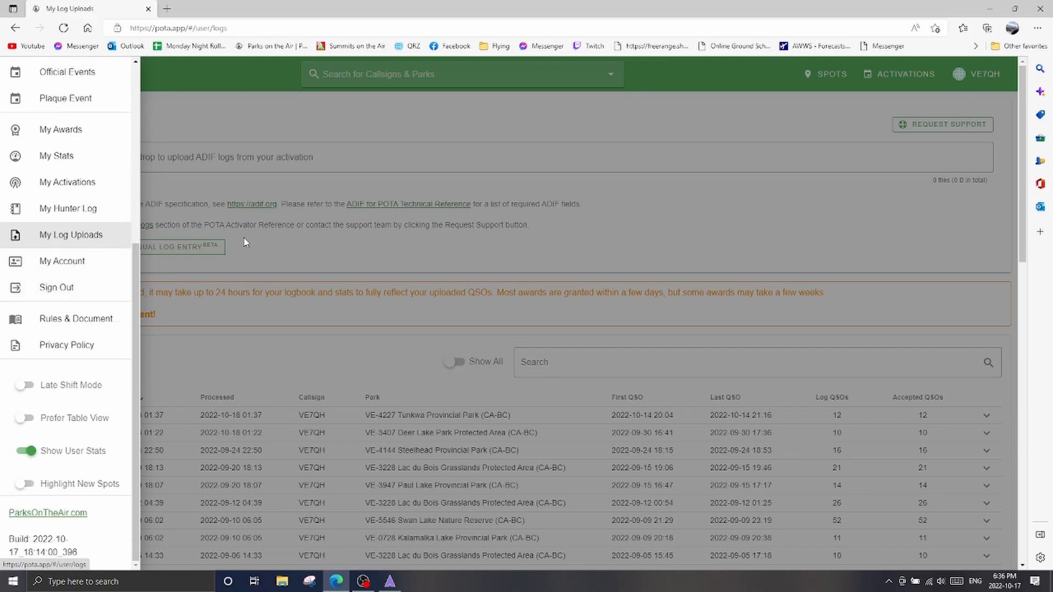
pyautogui.click(384, 329)
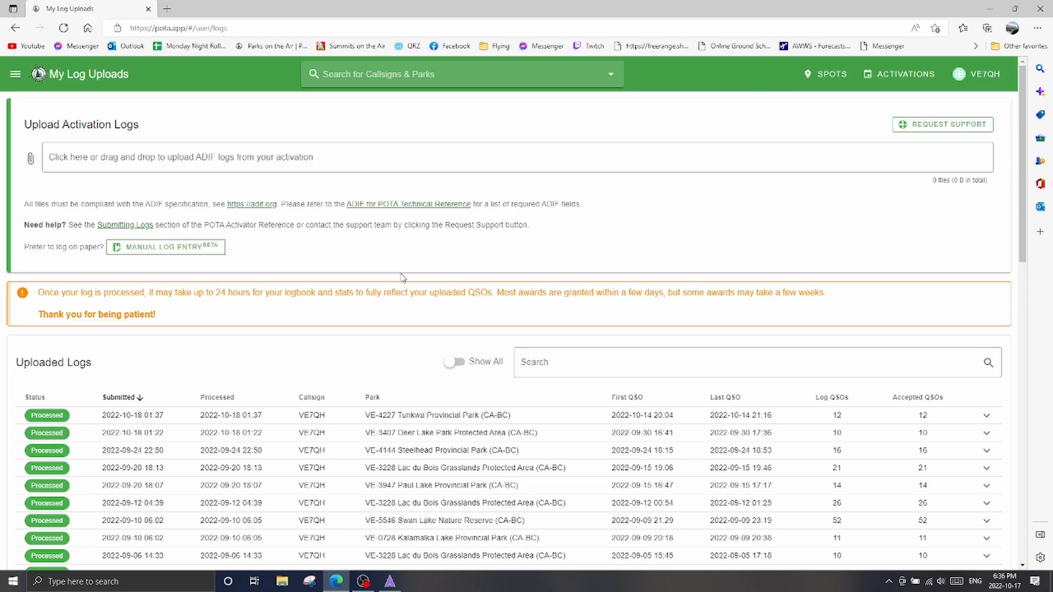
pyautogui.scroll(-4, 359, 296)
pyautogui.scroll(3, 361, 296)
pyautogui.scroll(1, 360, 296)
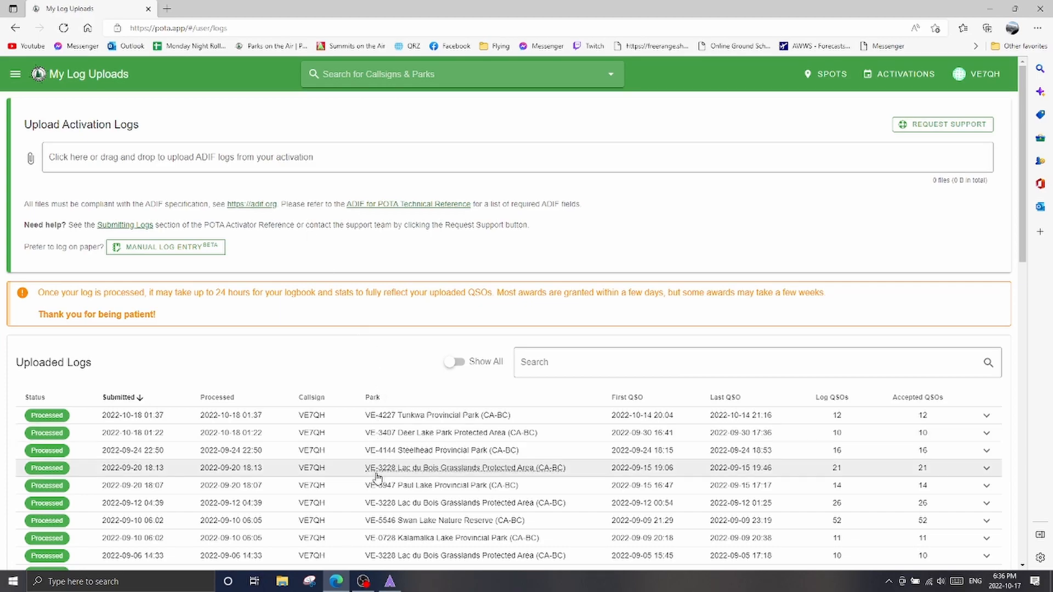
pyautogui.click(363, 581)
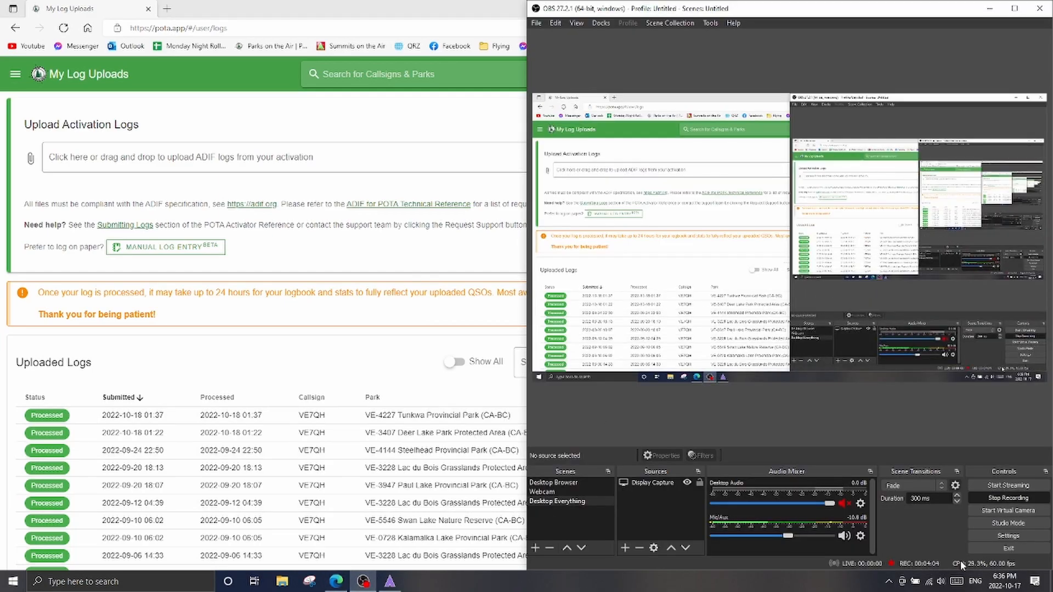